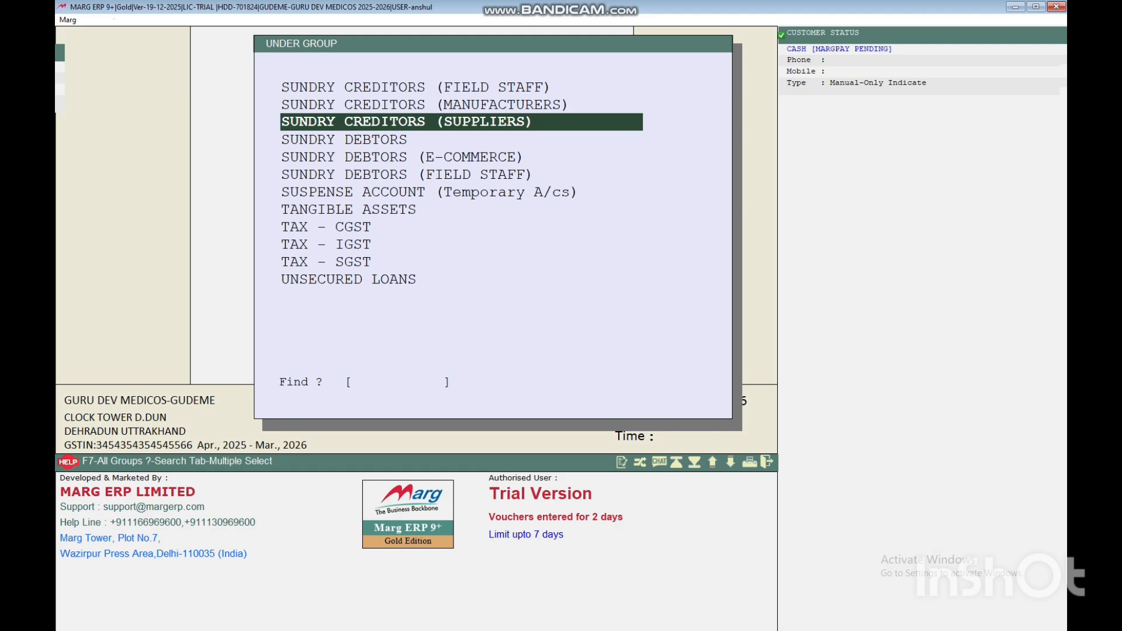
# Pick SUNDRY CREDITORS (SUPPLIERS) as the group for the new ledger.
pyautogui.press('Return')
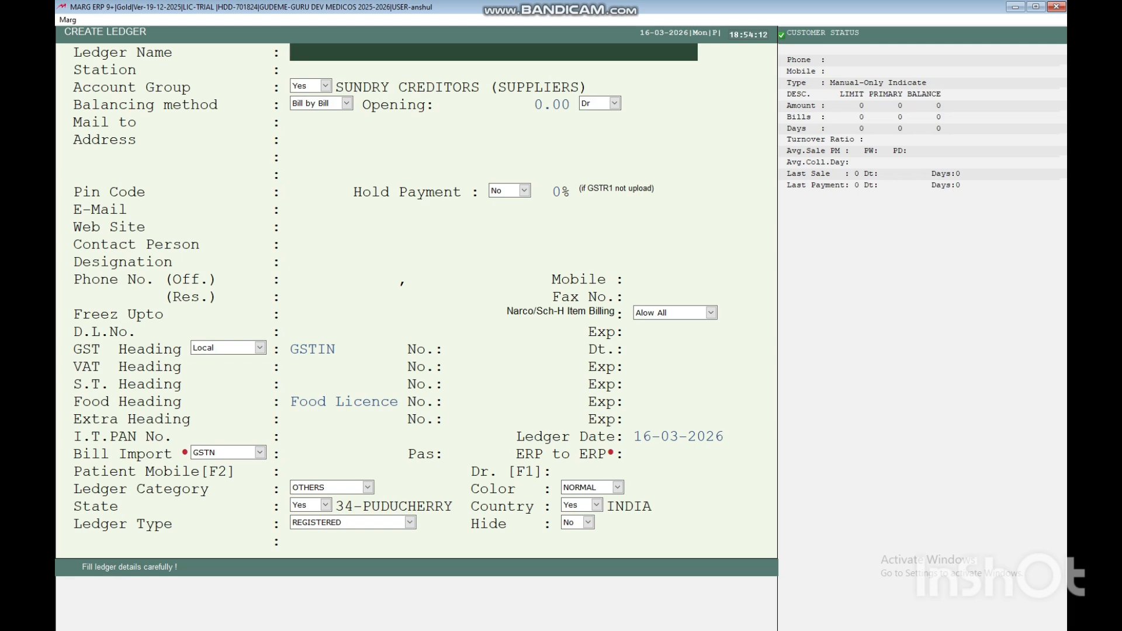
# Enter ROHAN BRO as the ledger name and DELHI as the station, continuing to Balancing method.
pyautogui.write('ROHAN BRO')
pyautogui.press('Return')
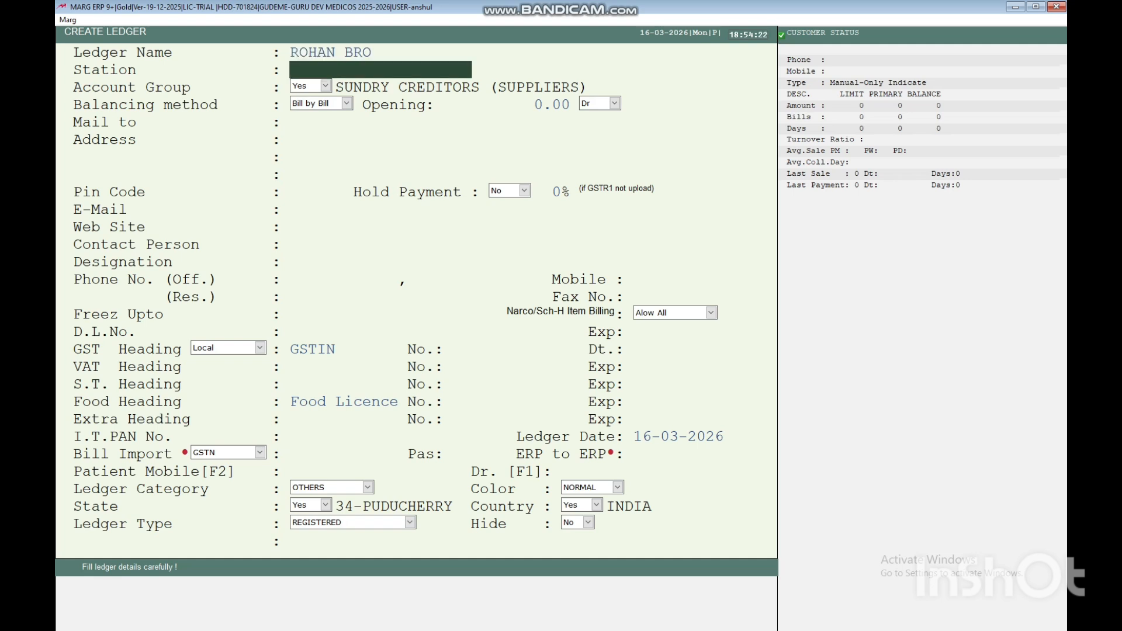
pyautogui.write('DELHI')
pyautogui.press('Return')
pyautogui.press('Return')
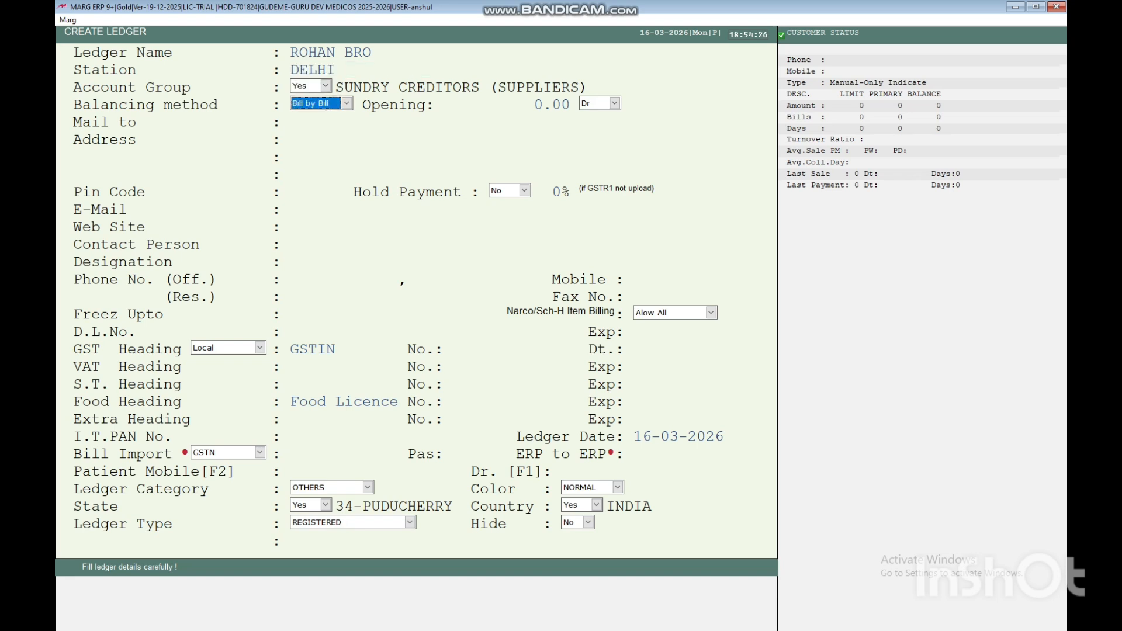
pyautogui.press('Return')
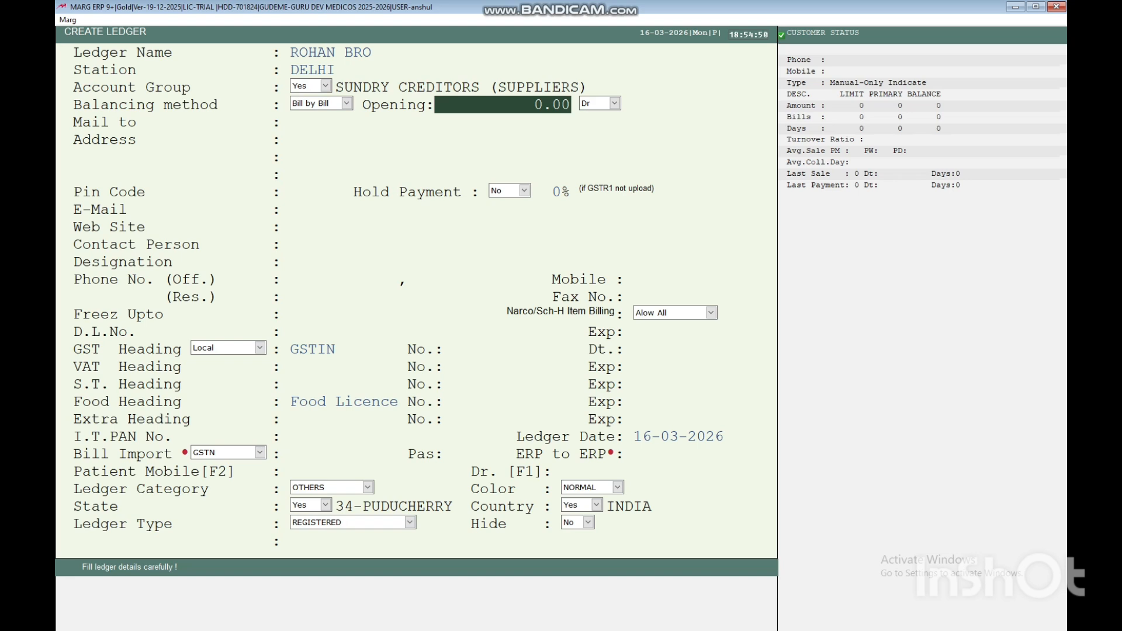
pyautogui.click(347, 104)
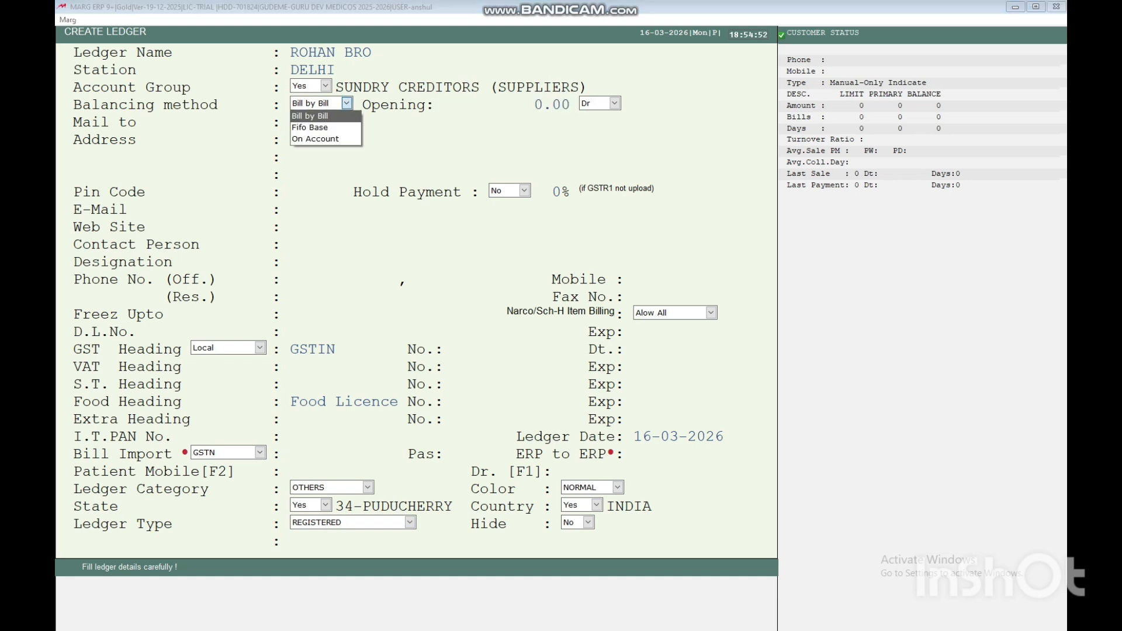
pyautogui.press('Down')
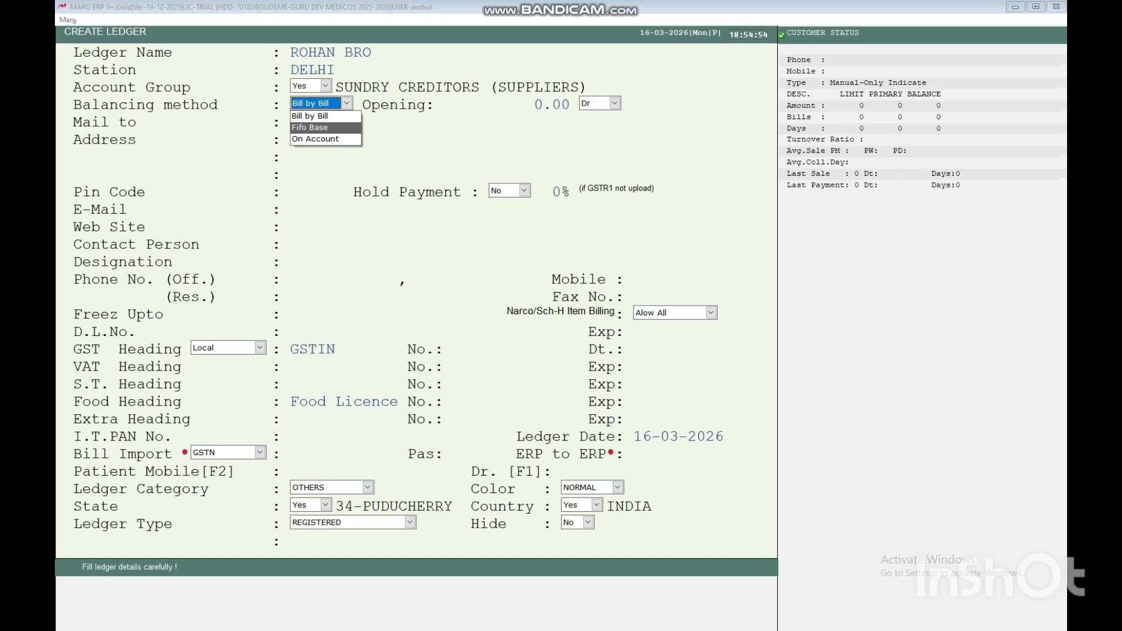
pyautogui.press('Up')
pyautogui.press('Down')
pyautogui.press('Down')
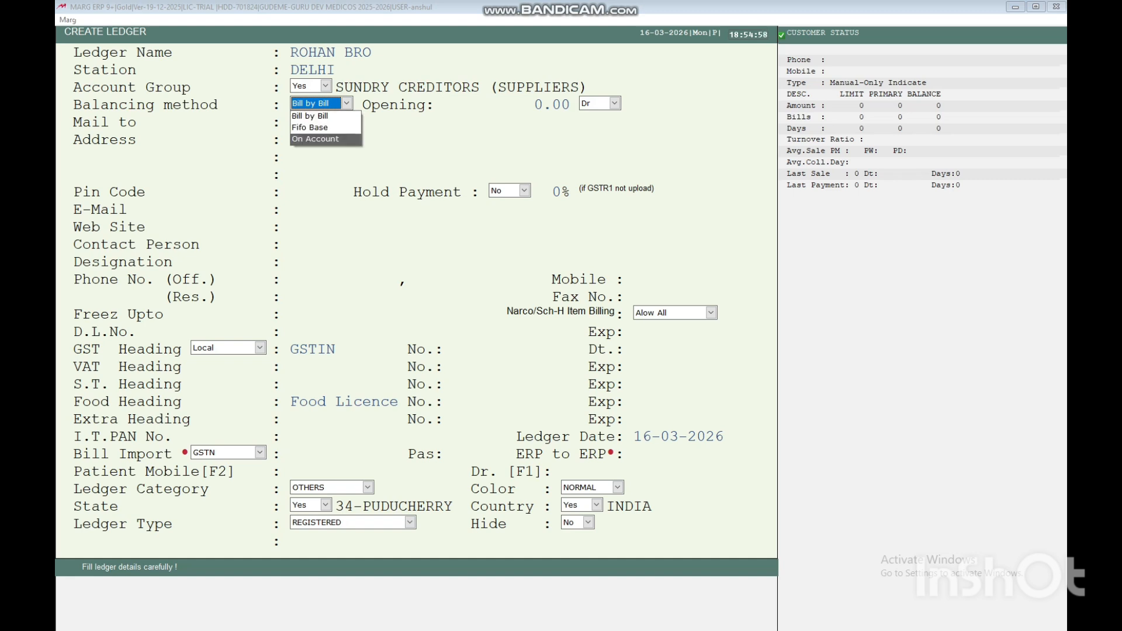
pyautogui.press('Up')
pyautogui.press('Down')
pyautogui.press('Up')
pyautogui.press('Up')
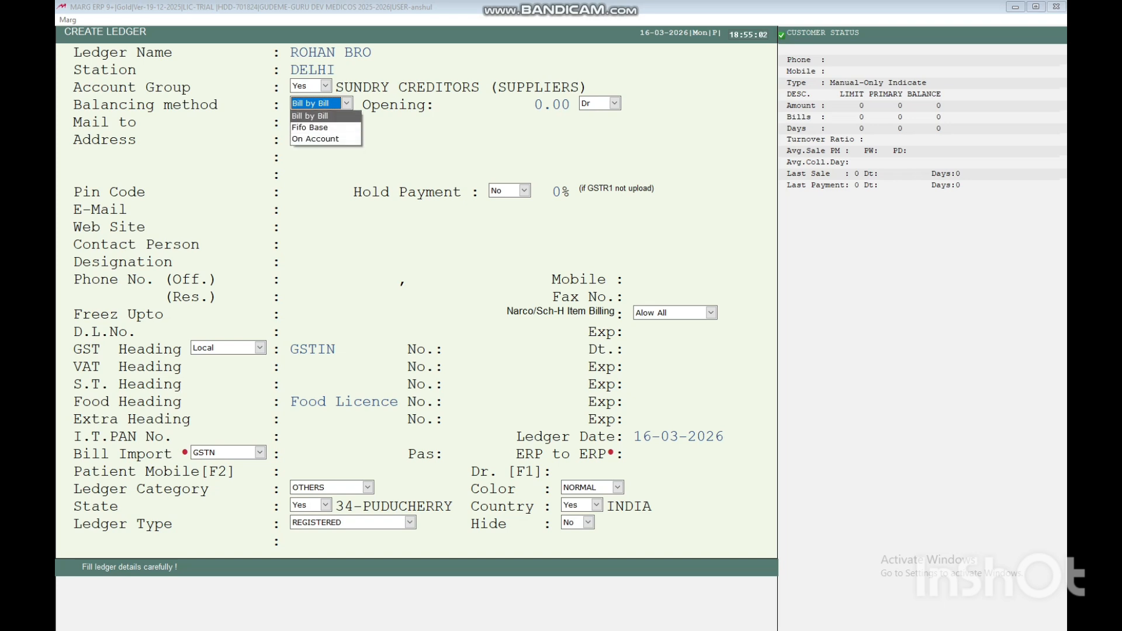
pyautogui.press('Down')
pyautogui.press('Down')
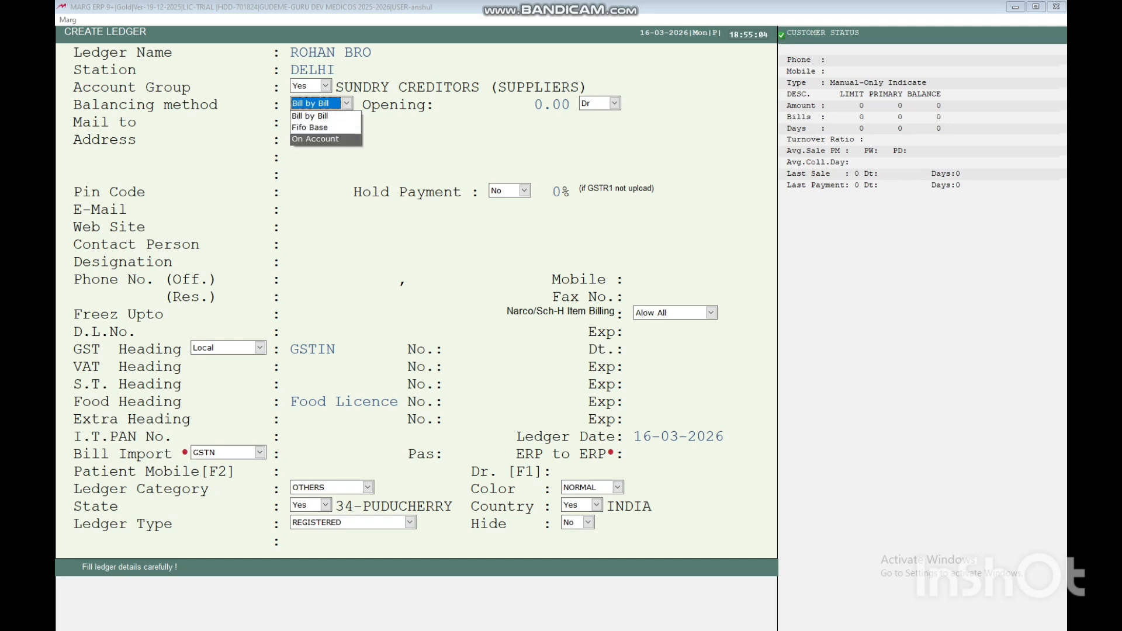
pyautogui.press('Up')
pyautogui.press('Up')
pyautogui.press('Return')
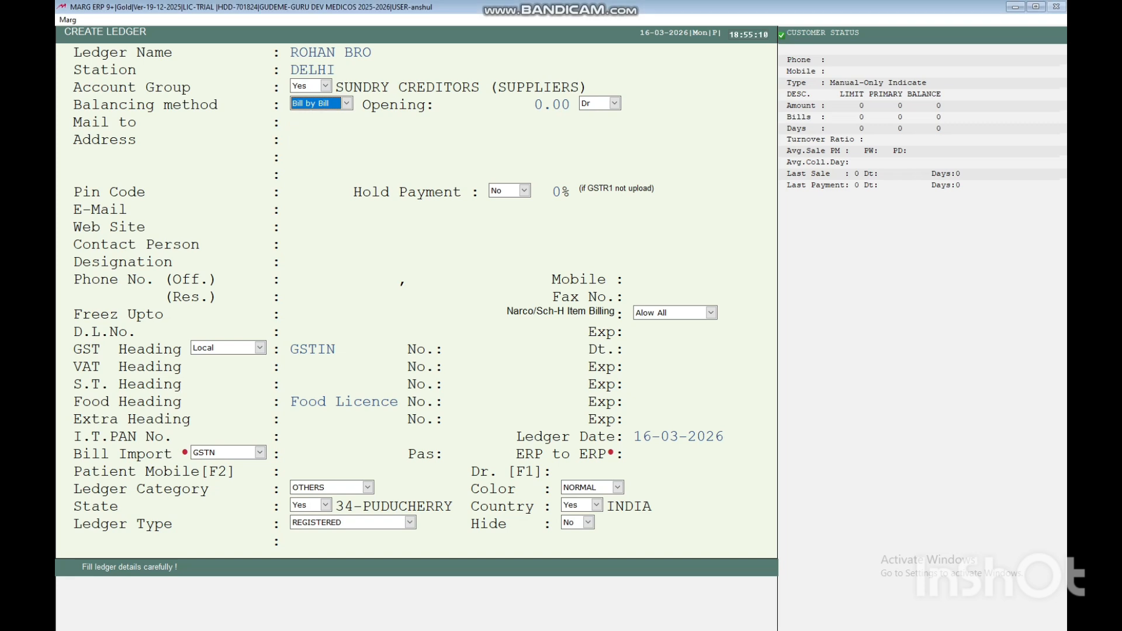
# Enter a 500.00 opening balance and keep it as Dr.
pyautogui.press('Return')
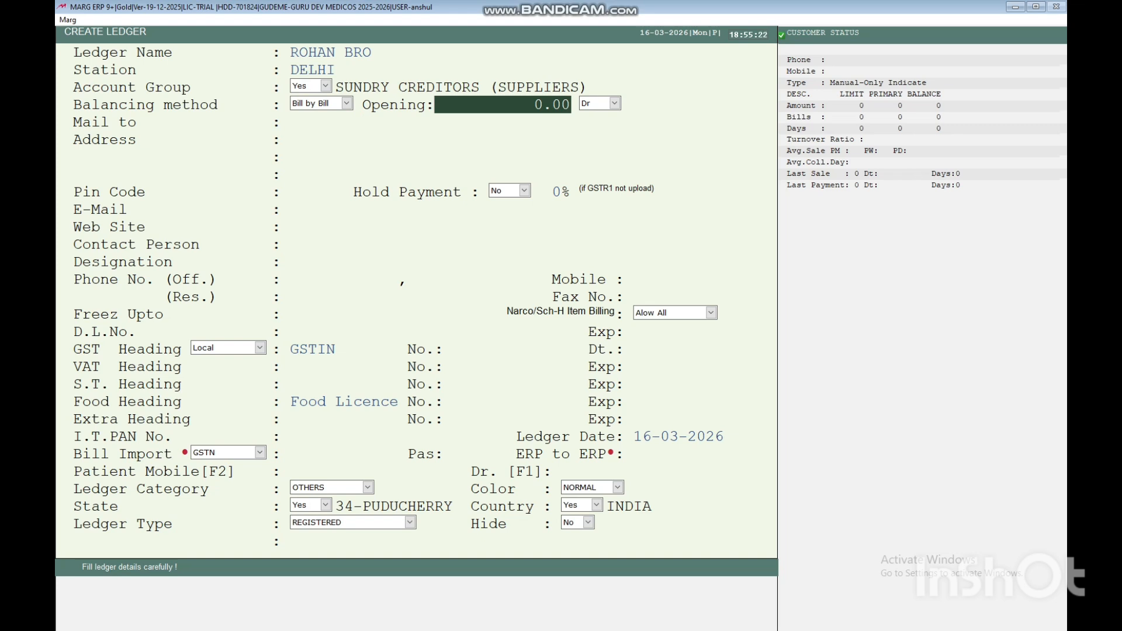
pyautogui.write('500')
pyautogui.press('Return')
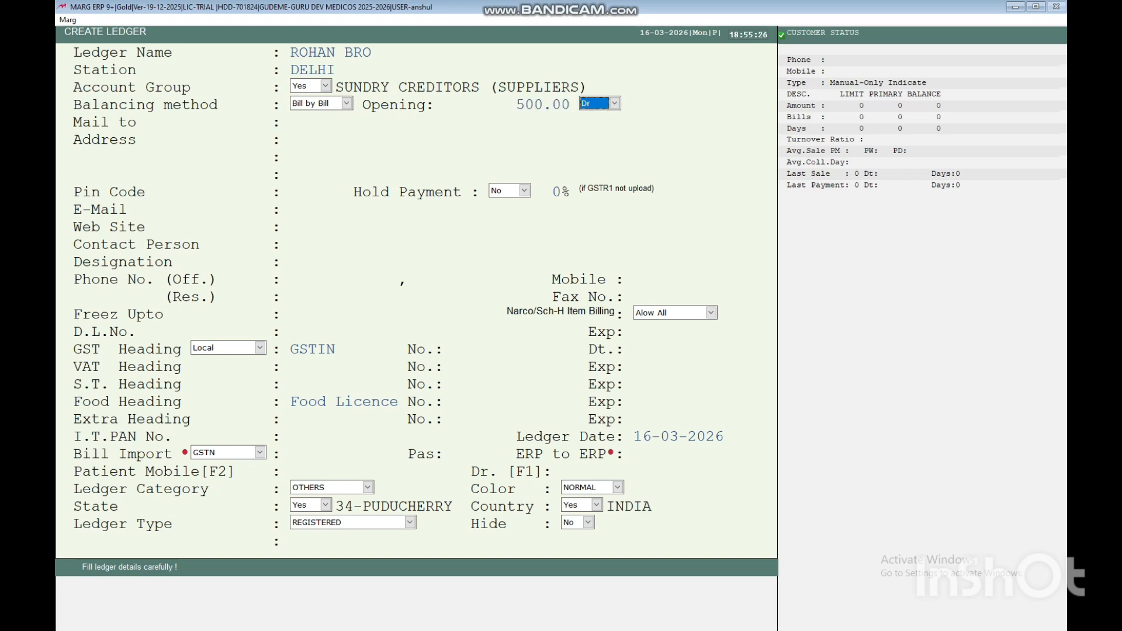
pyautogui.press('Return')
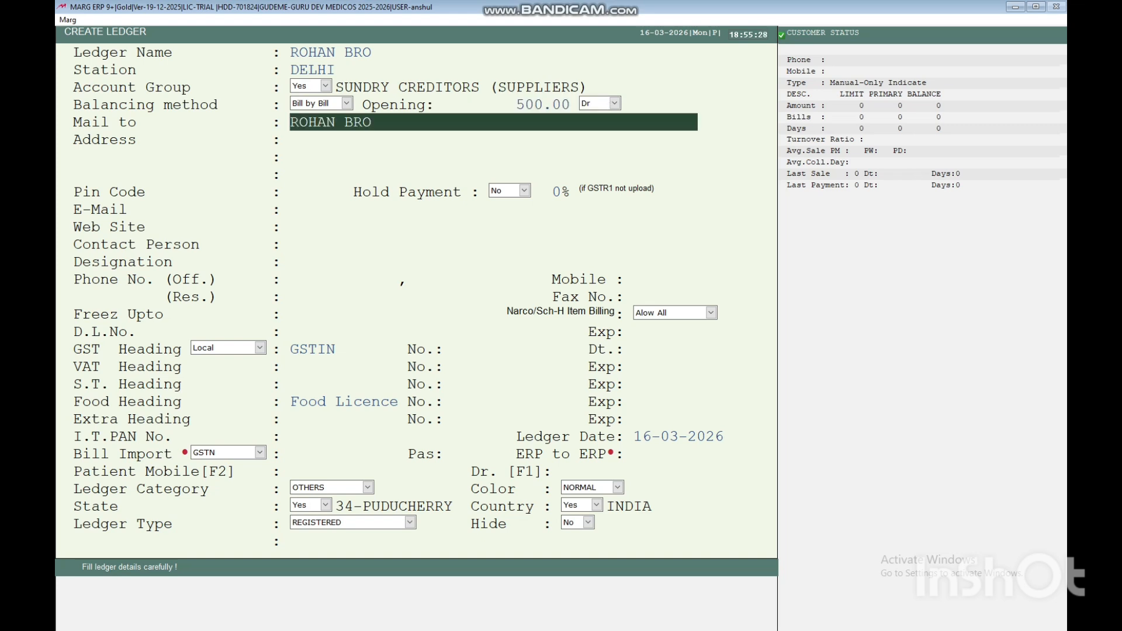
# Type ROHINI SECTOR on the first address line, confirming the opening balance stays Dr.
pyautogui.press('Return')
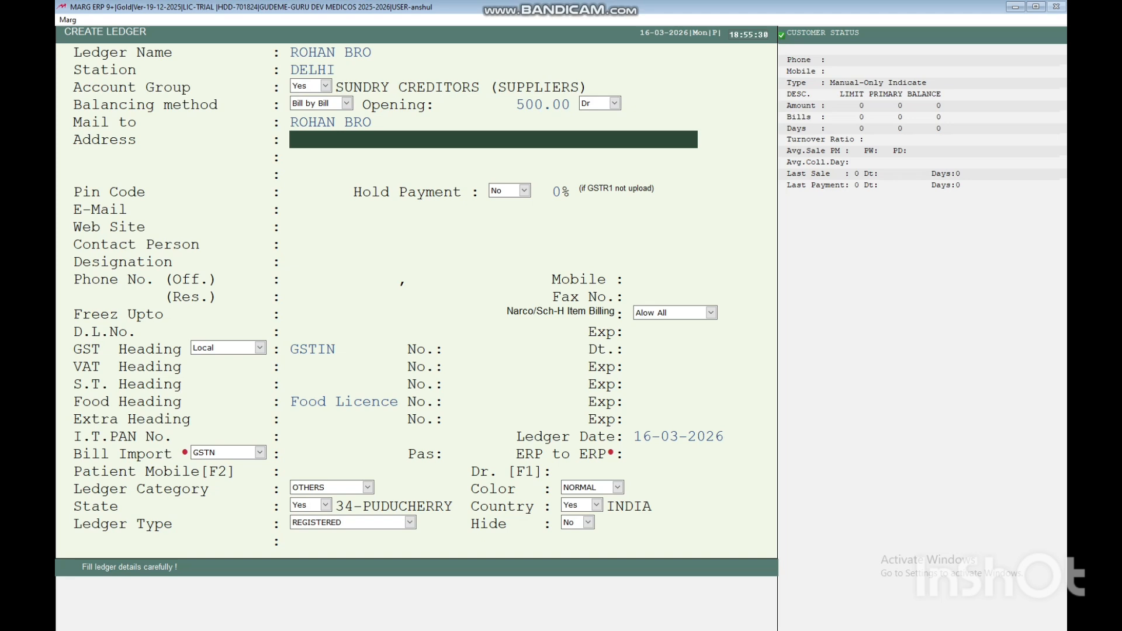
pyautogui.write('ROHINI SECTOR')
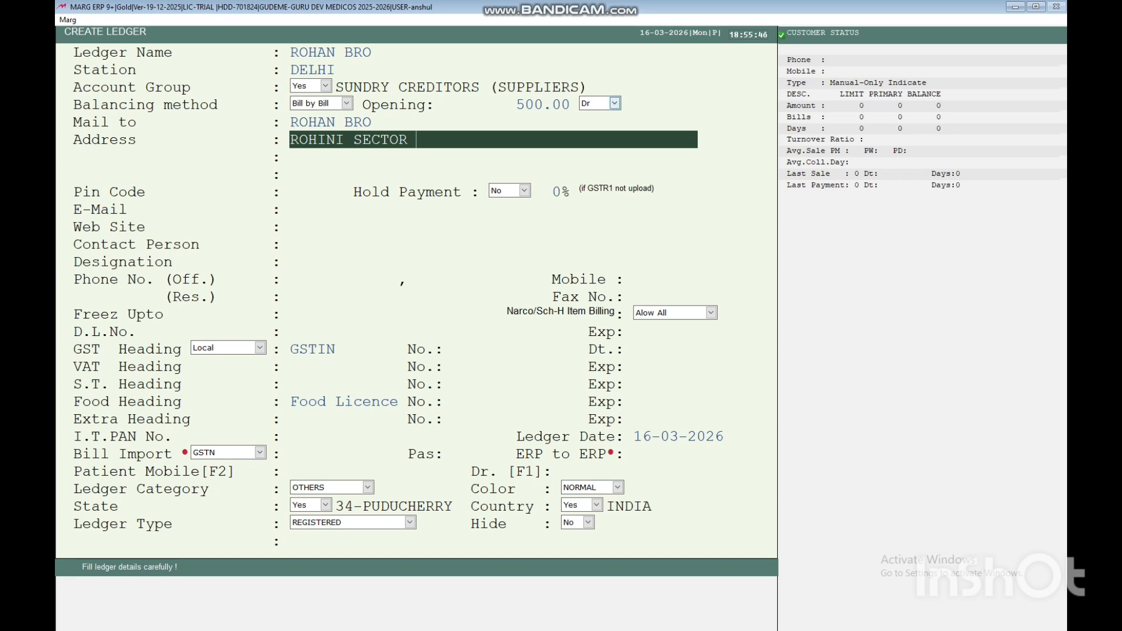
pyautogui.click(615, 102)
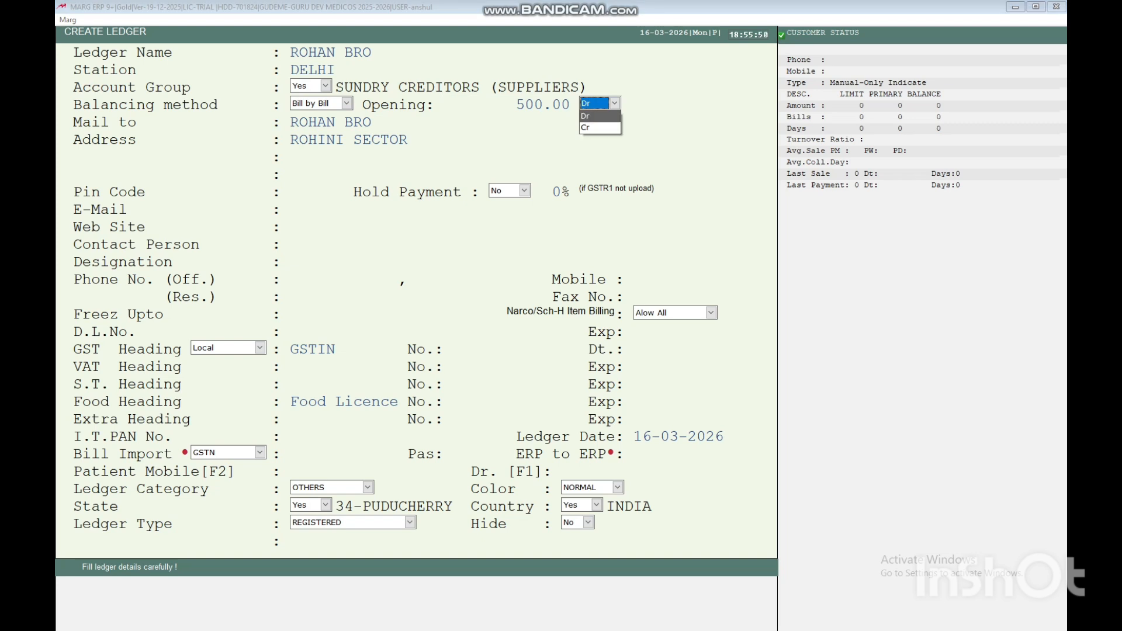
pyautogui.click(614, 102)
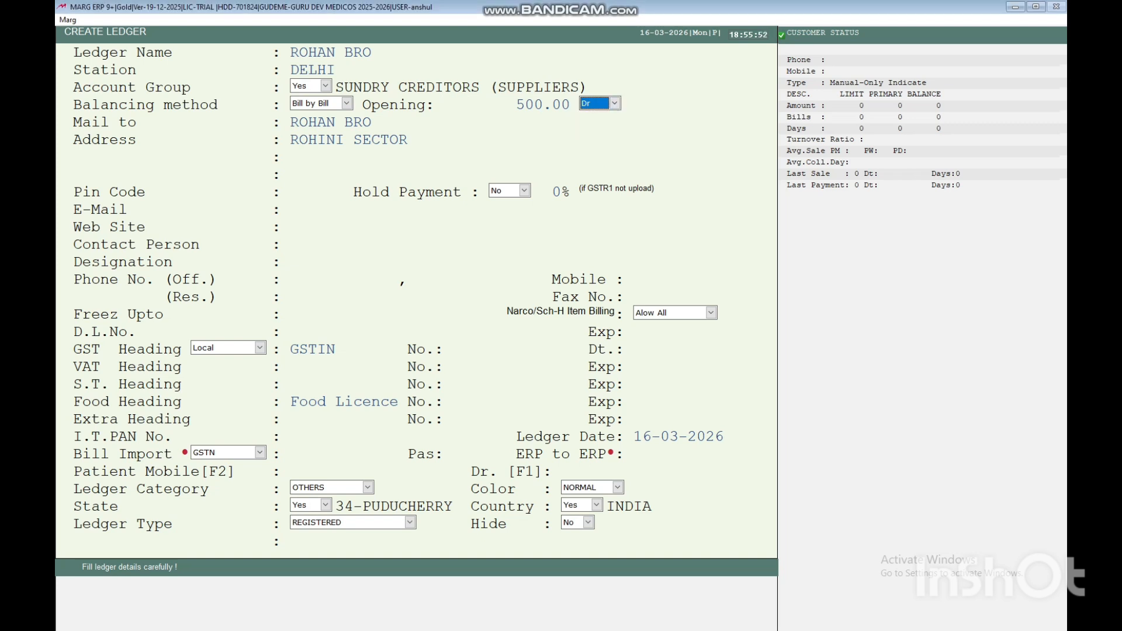
pyautogui.click(407, 140)
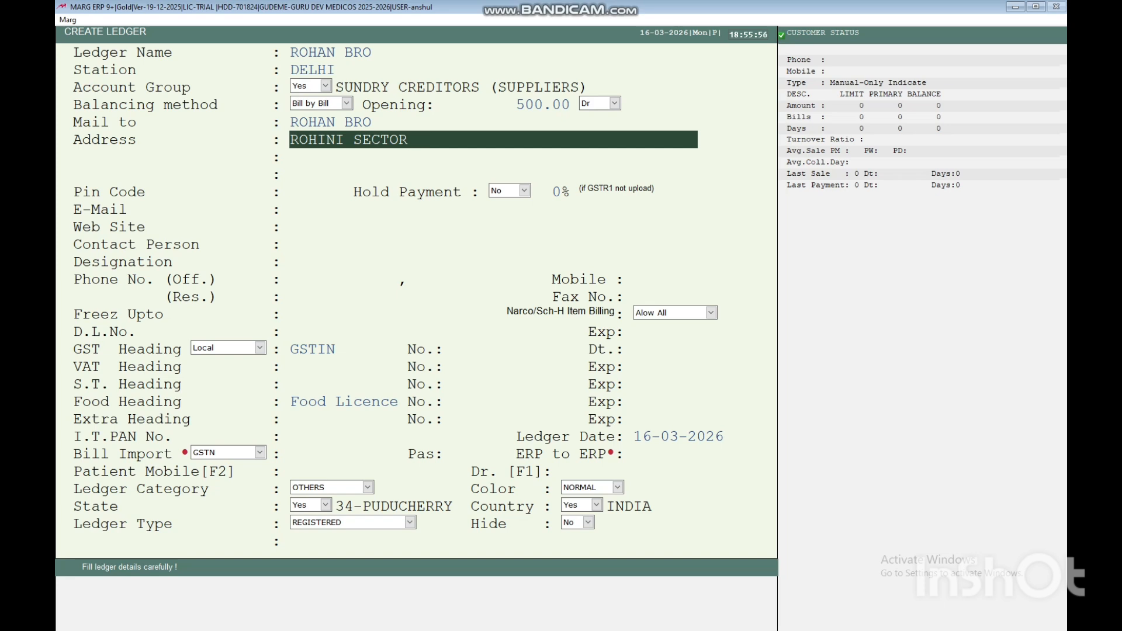
# Add address lines DELHI and 248001, pin code 12233, and leave Hold Payment at No.
pyautogui.press('Return')
pyautogui.write('DELHI')
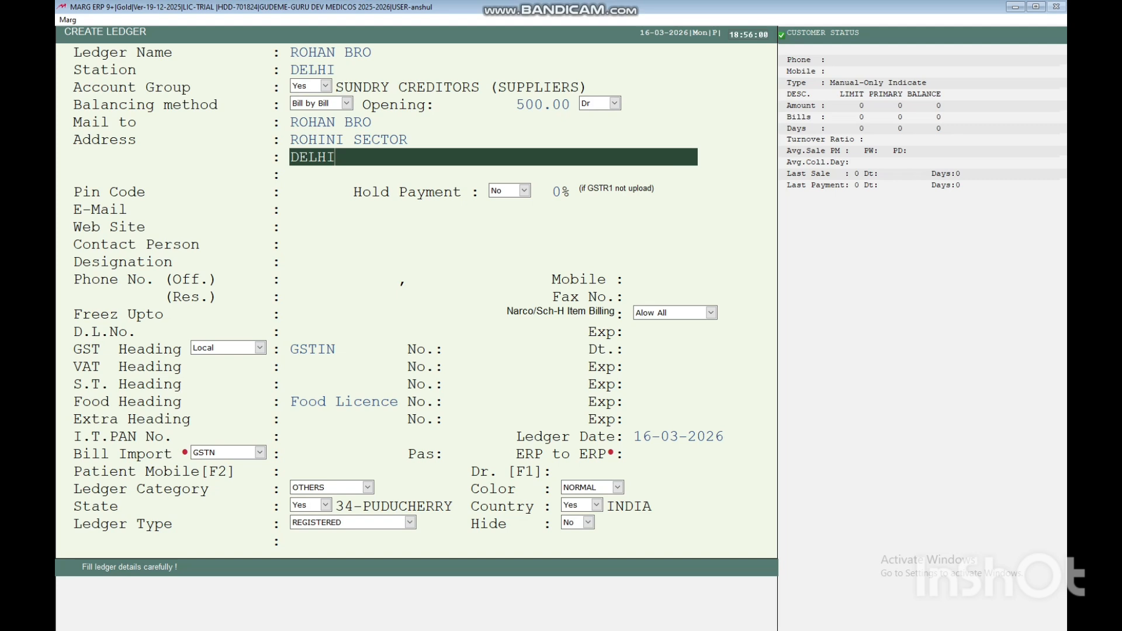
pyautogui.press('Return')
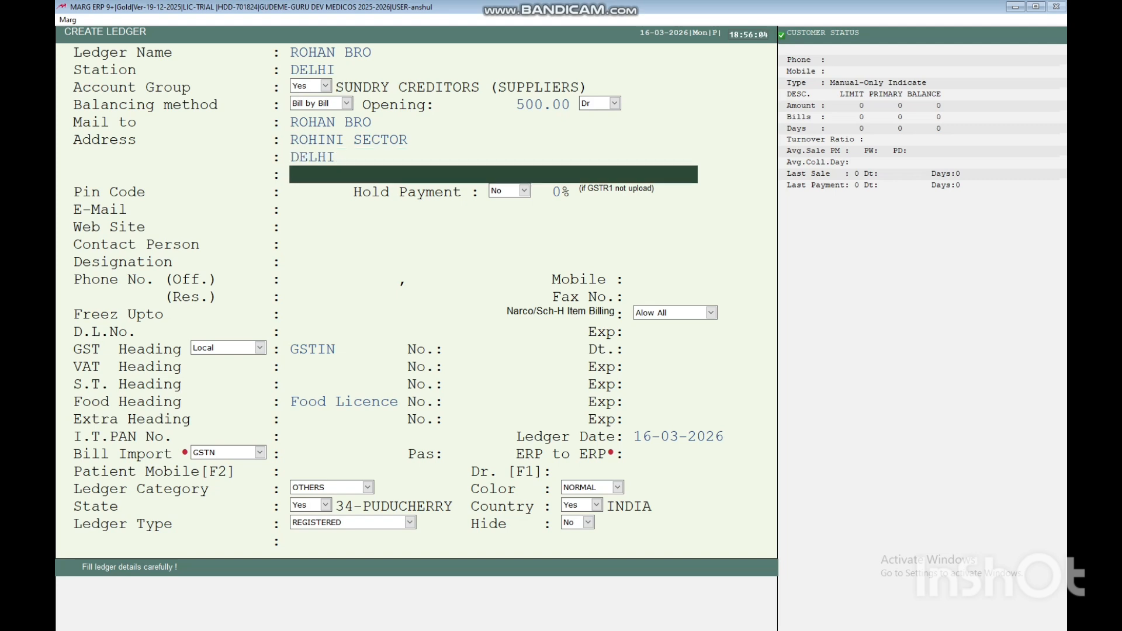
pyautogui.write('248001')
pyautogui.press('Return')
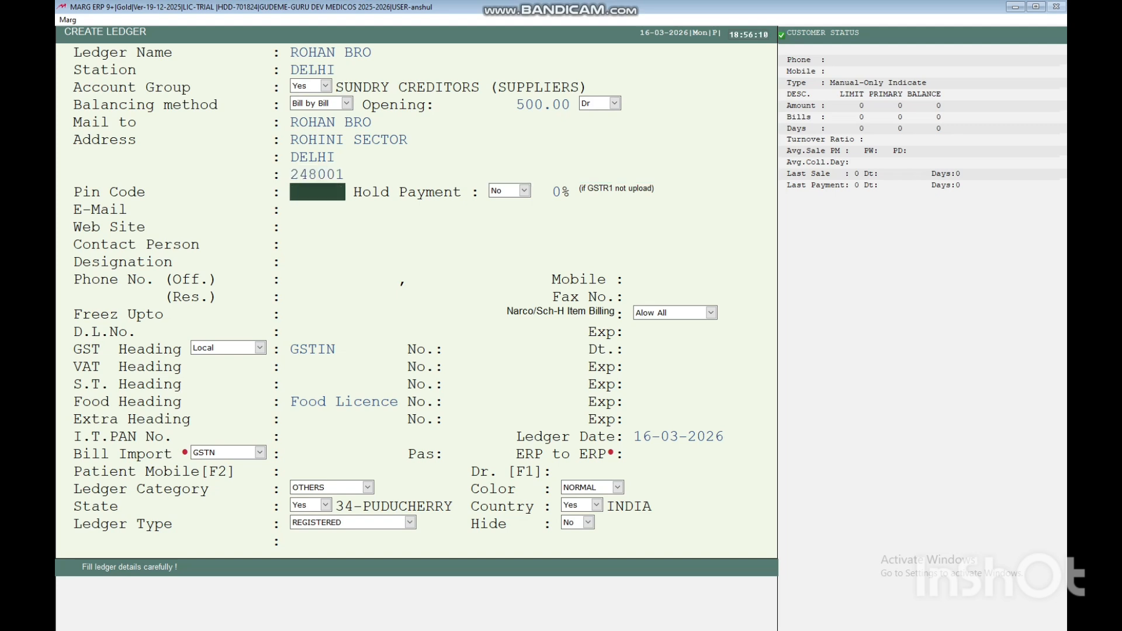
pyautogui.write('12233')
pyautogui.press('Return')
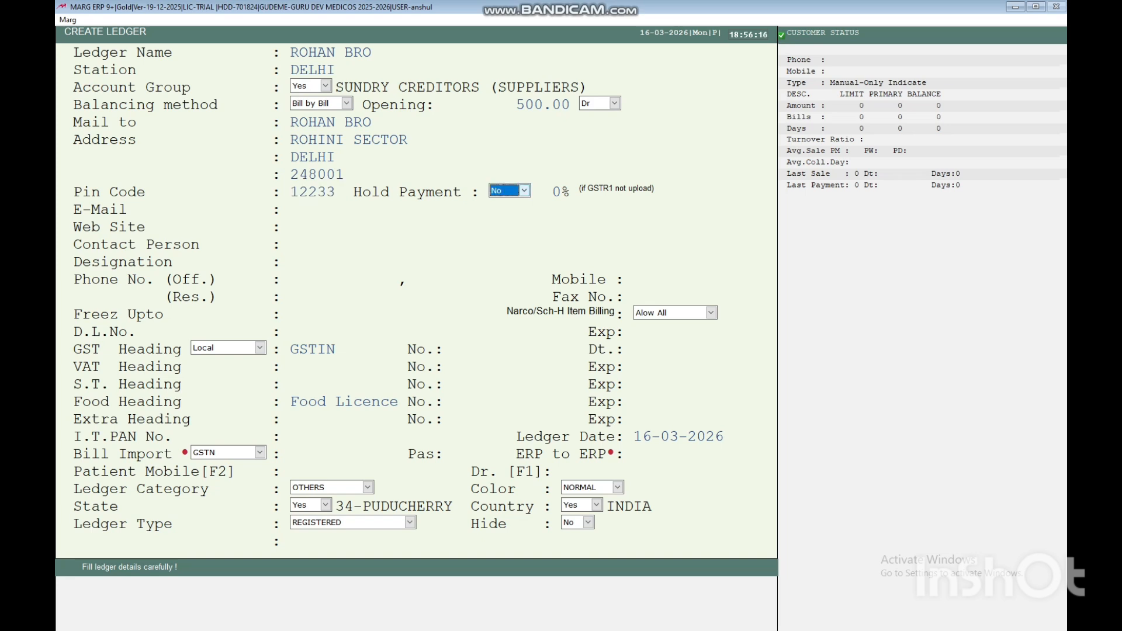
pyautogui.click(524, 190)
pyautogui.click(524, 191)
# Try an e-mail address lacking '@', then clear the E-Mail field after it is rejected.
pyautogui.press('Return')
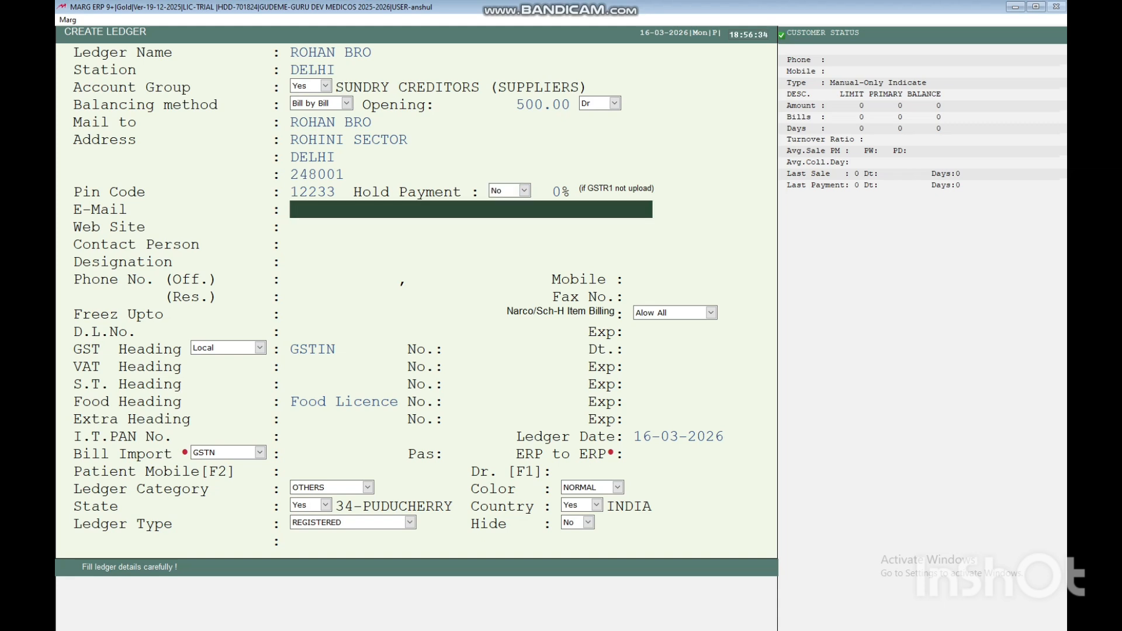
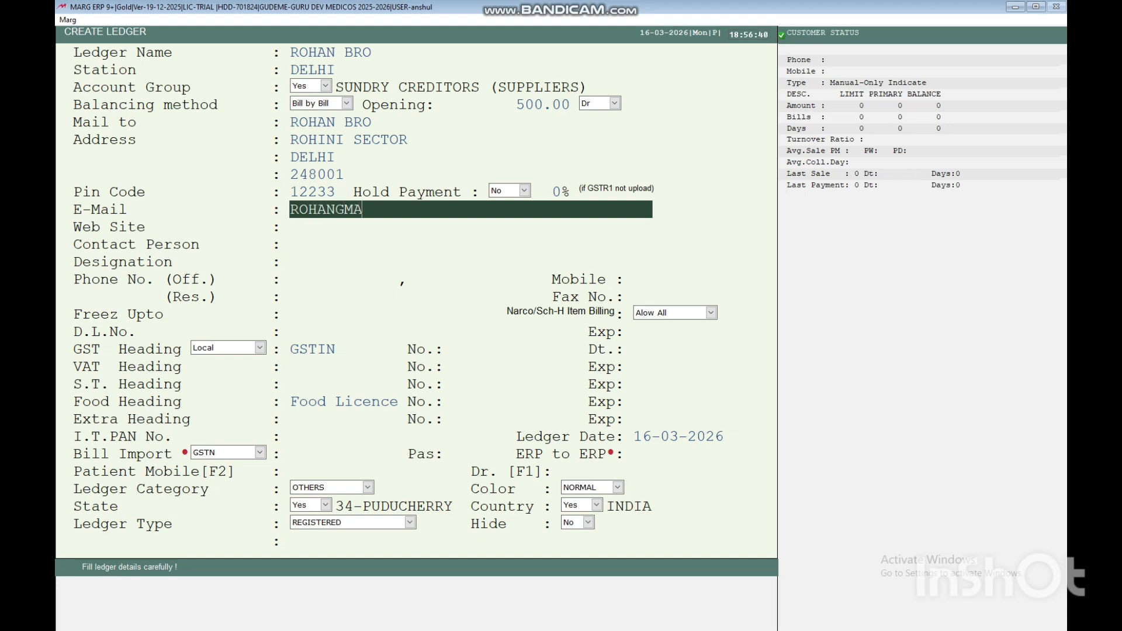
pyautogui.press('Return')
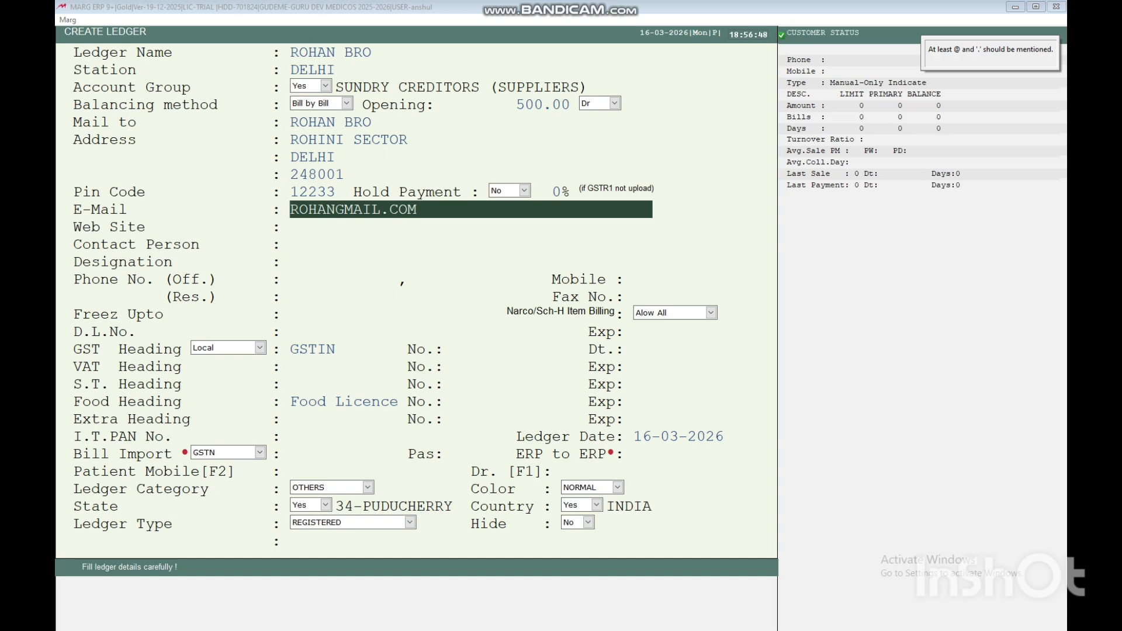
pyautogui.write('ro')
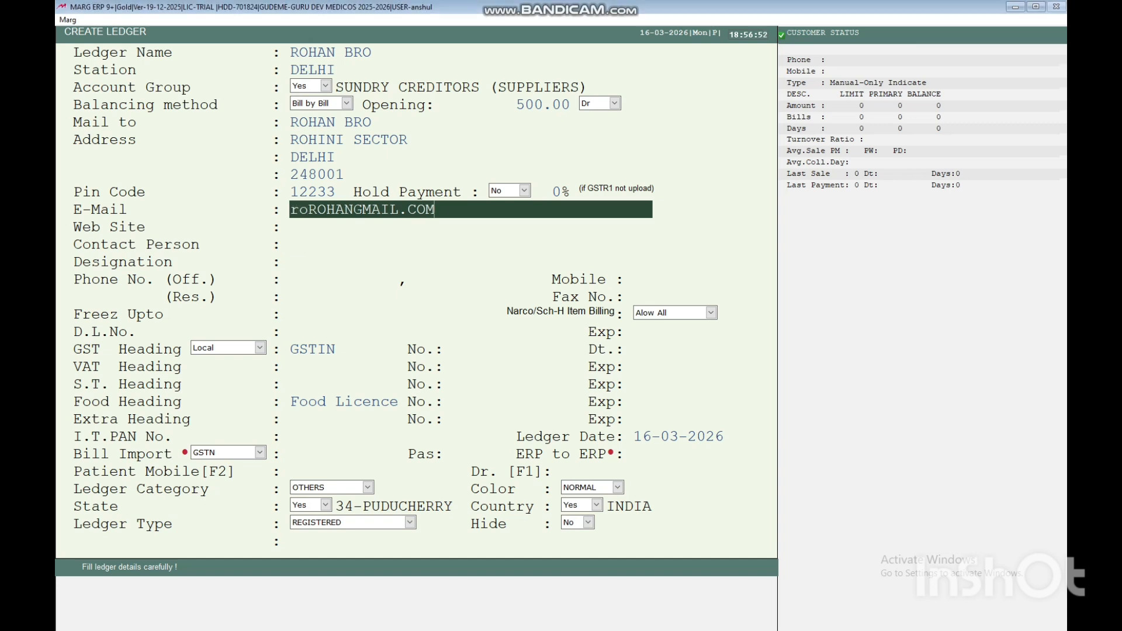
pyautogui.press('BackSpace')
pyautogui.press('BackSpace')
pyautogui.press('BackSpace')
pyautogui.press('BackSpace')
pyautogui.press('BackSpace')
pyautogui.press('BackSpace')
pyautogui.press('BackSpace')
pyautogui.press('BackSpace')
pyautogui.press('BackSpace')
pyautogui.press('BackSpace')
pyautogui.press('BackSpace')
pyautogui.press('BackSpace')
pyautogui.press('BackSpace')
pyautogui.press('BackSpace')
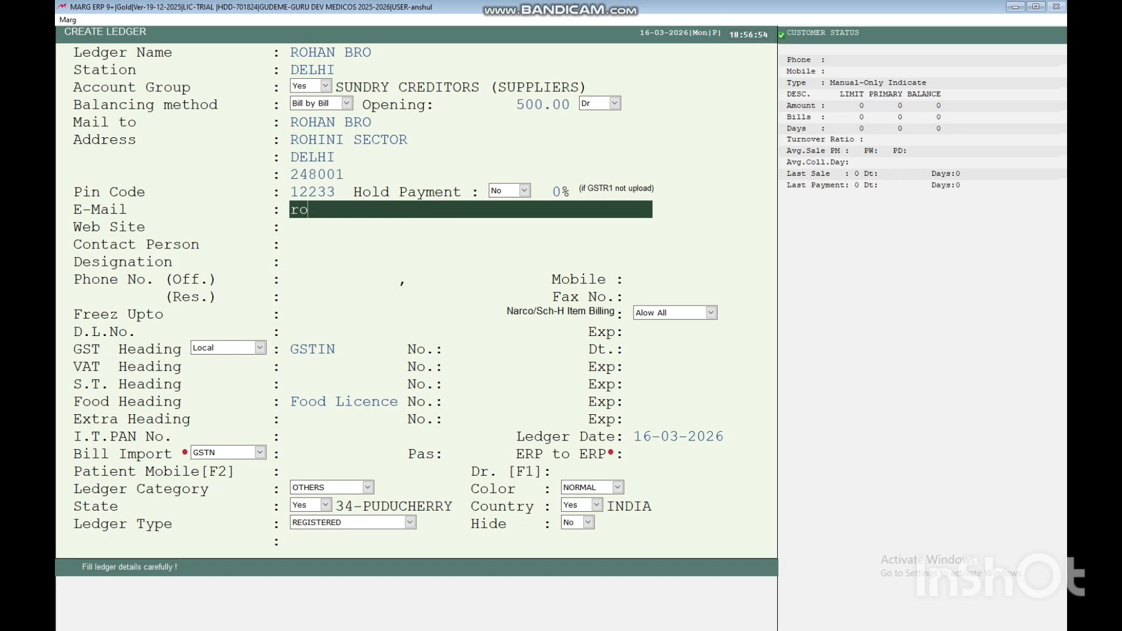
pyautogui.write('hanGmail')
pyautogui.press('Return')
pyautogui.press('Left')
pyautogui.press('Left')
pyautogui.press('Left')
pyautogui.press('Left')
pyautogui.press('BackSpace')
pyautogui.press('Return')
pyautogui.press('BackSpace')
pyautogui.press('BackSpace')
pyautogui.press('BackSpace')
pyautogui.press('BackSpace')
pyautogui.press('BackSpace')
pyautogui.press('BackSpace')
pyautogui.press('BackSpace')
pyautogui.press('BackSpace')
pyautogui.press('BackSpace')
pyautogui.press('BackSpace')
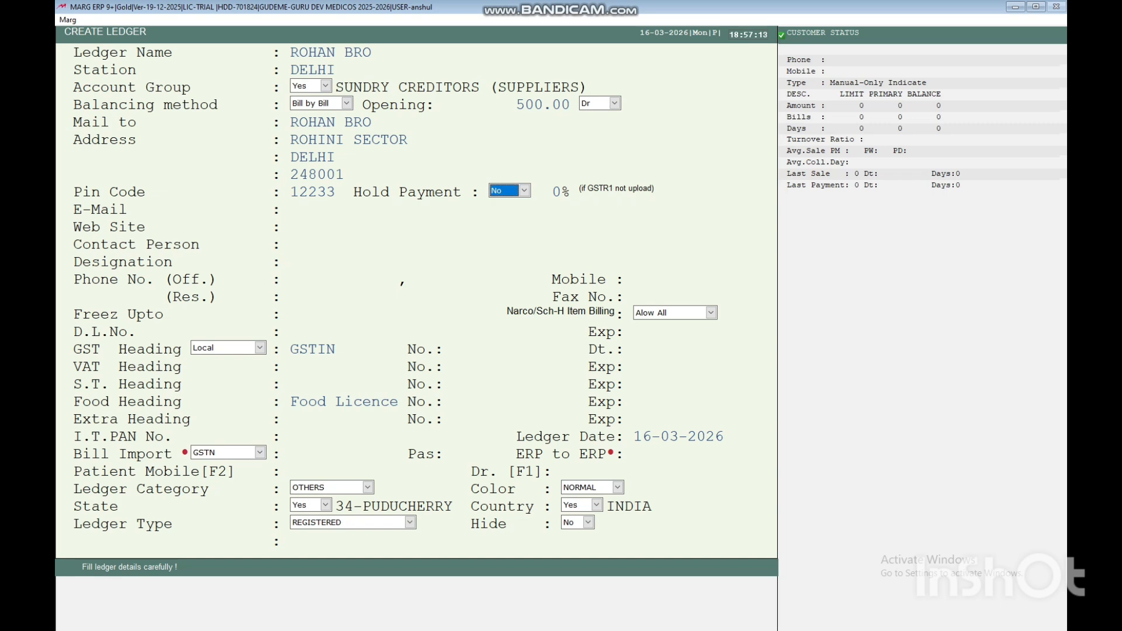
# Enter the contact person's phone number with designation 'chemist'.
pyautogui.press('Return')
pyautogui.press('Return')
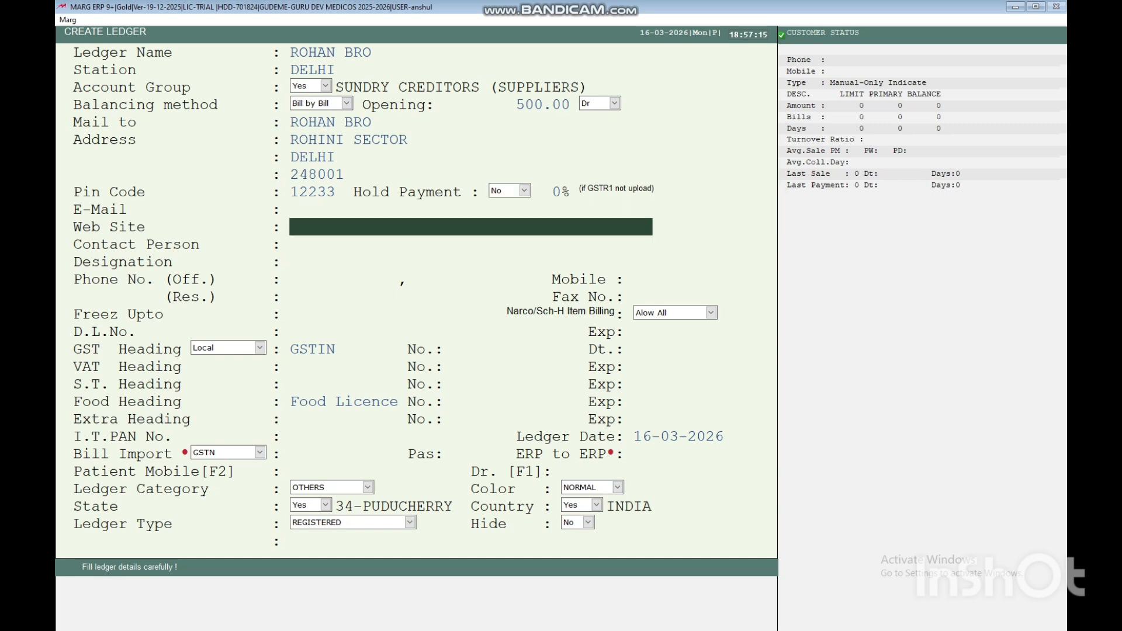
pyautogui.press('Return')
pyautogui.press('Return')
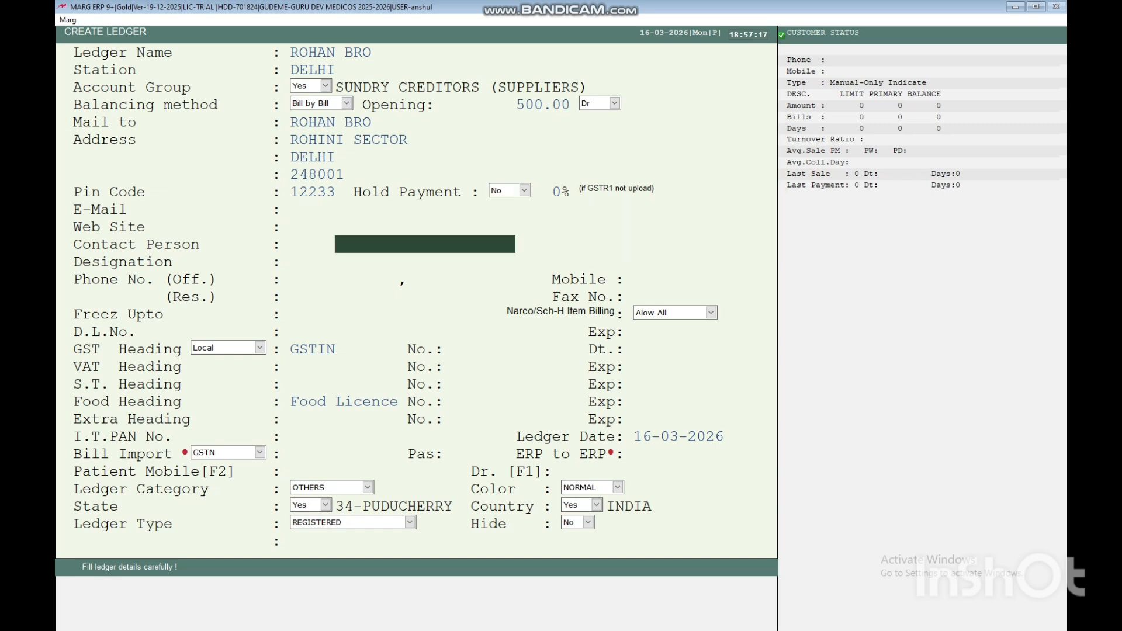
pyautogui.press('Return')
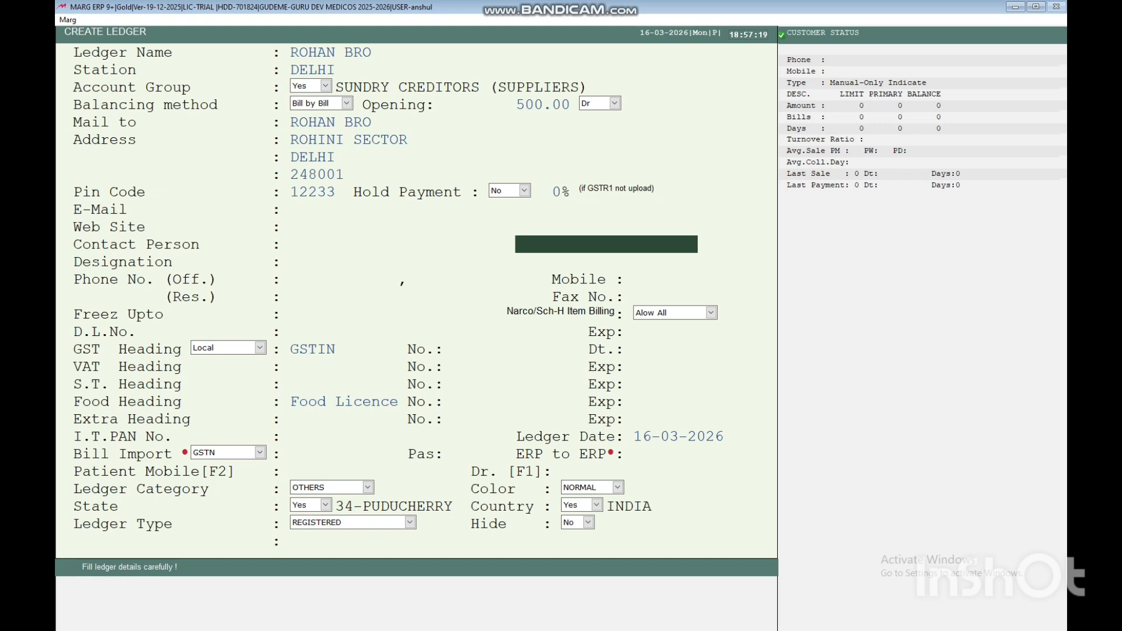
pyautogui.write('3454354545435')
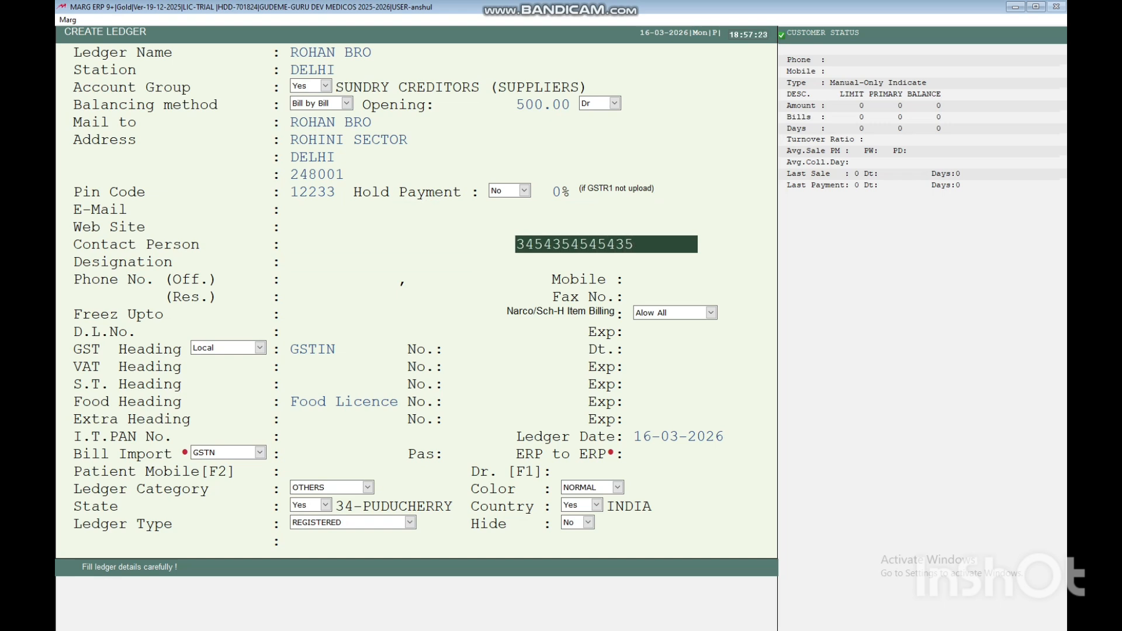
pyautogui.press('Return')
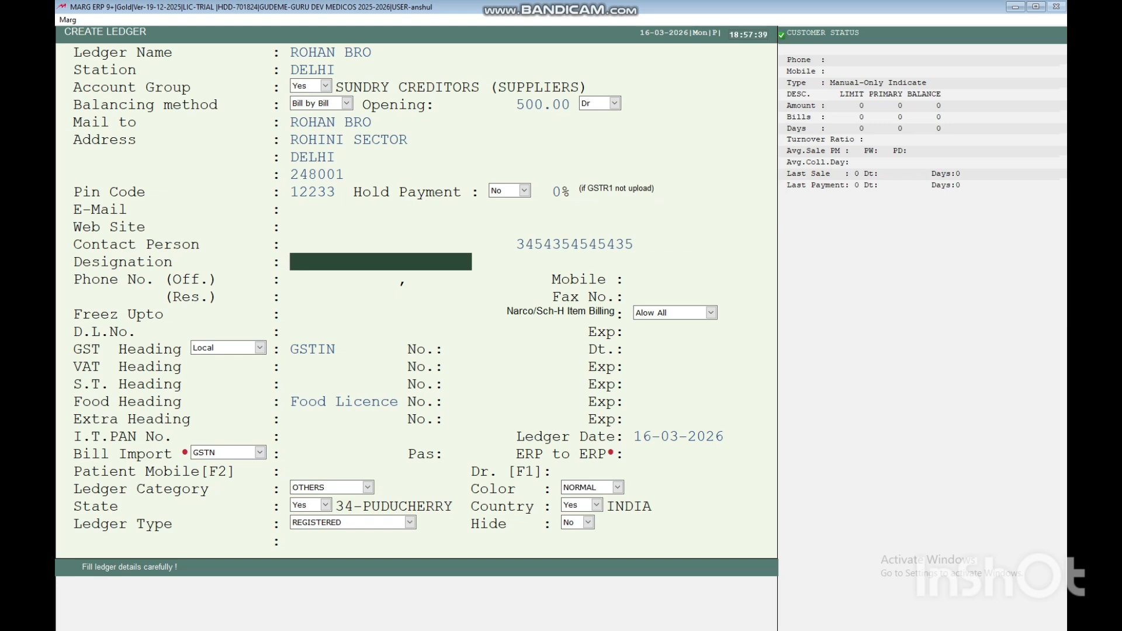
pyautogui.write('chemist')
pyautogui.press('Return')
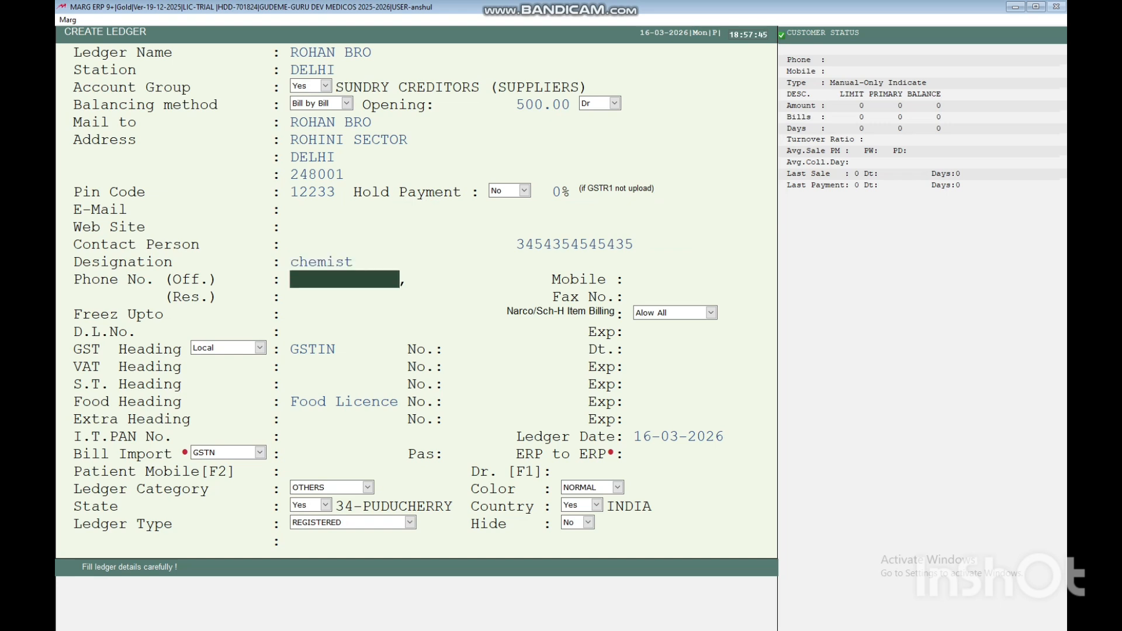
# Enter the mobile number, leaving phone, fax and Freez Upto blank and Allow All set.
pyautogui.press('Return')
pyautogui.press('Return')
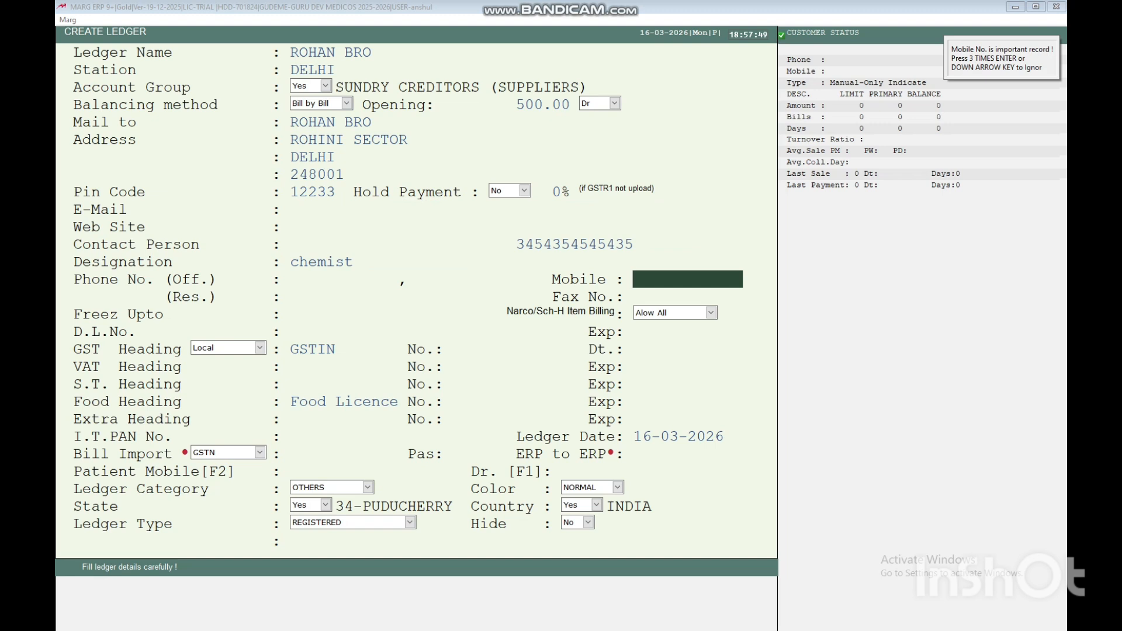
pyautogui.write('43564654654')
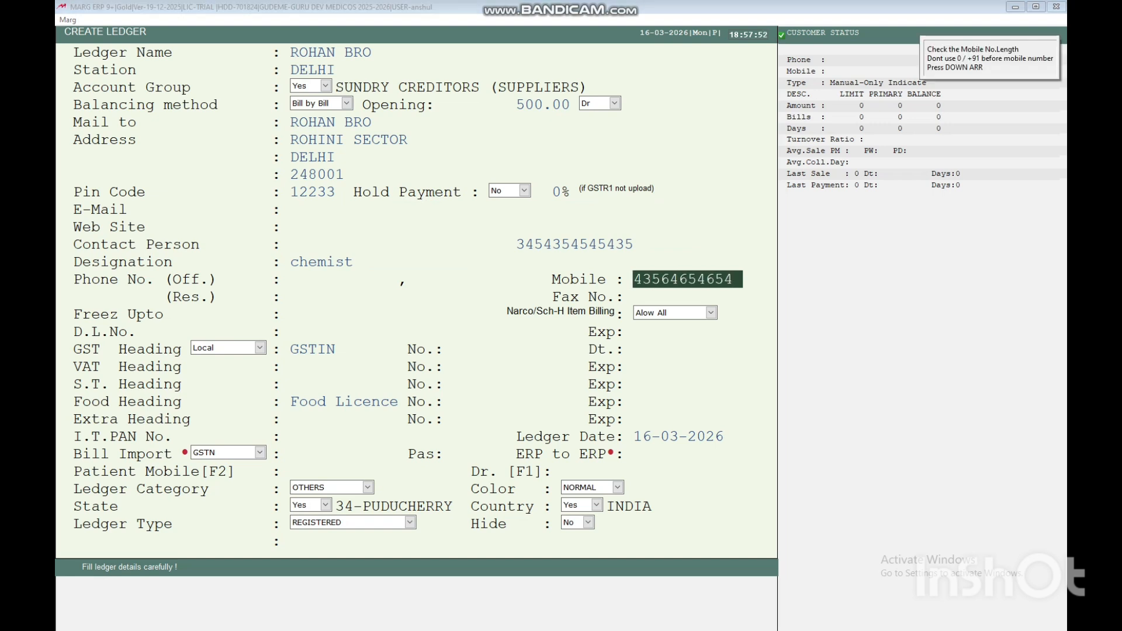
pyautogui.write('345435')
pyautogui.press('Return')
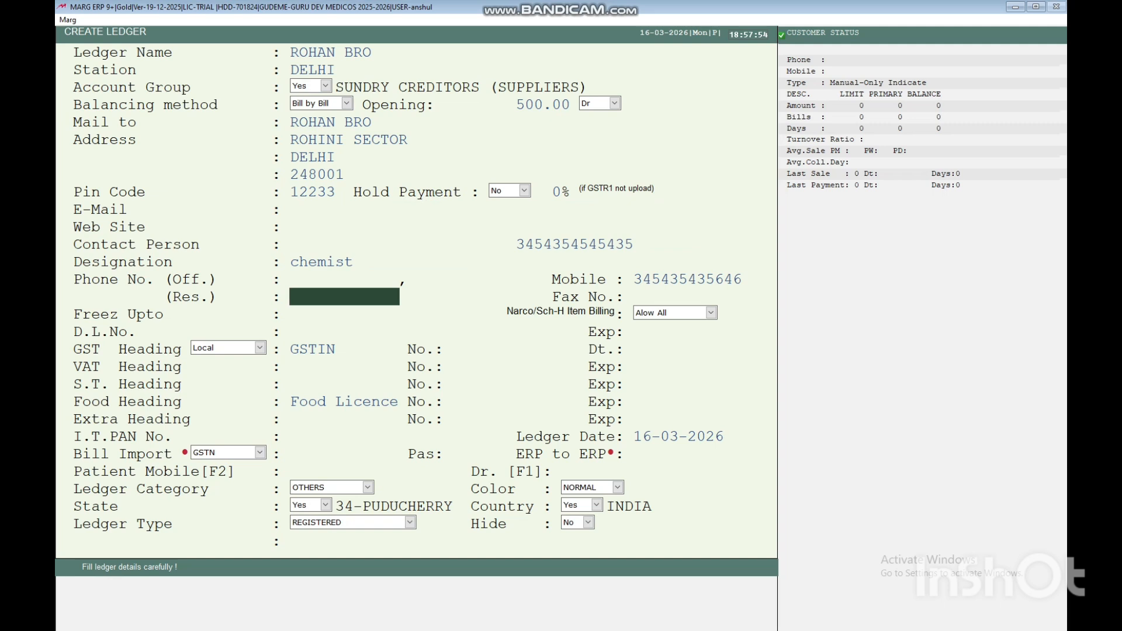
pyautogui.press('Return')
pyautogui.press('Return')
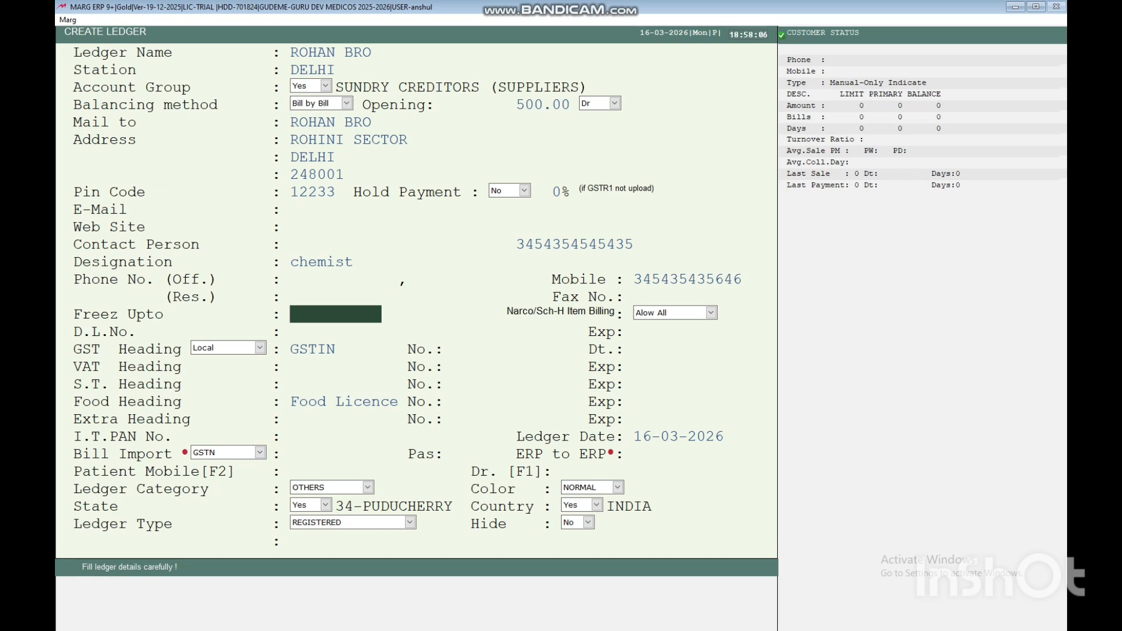
pyautogui.press('Return')
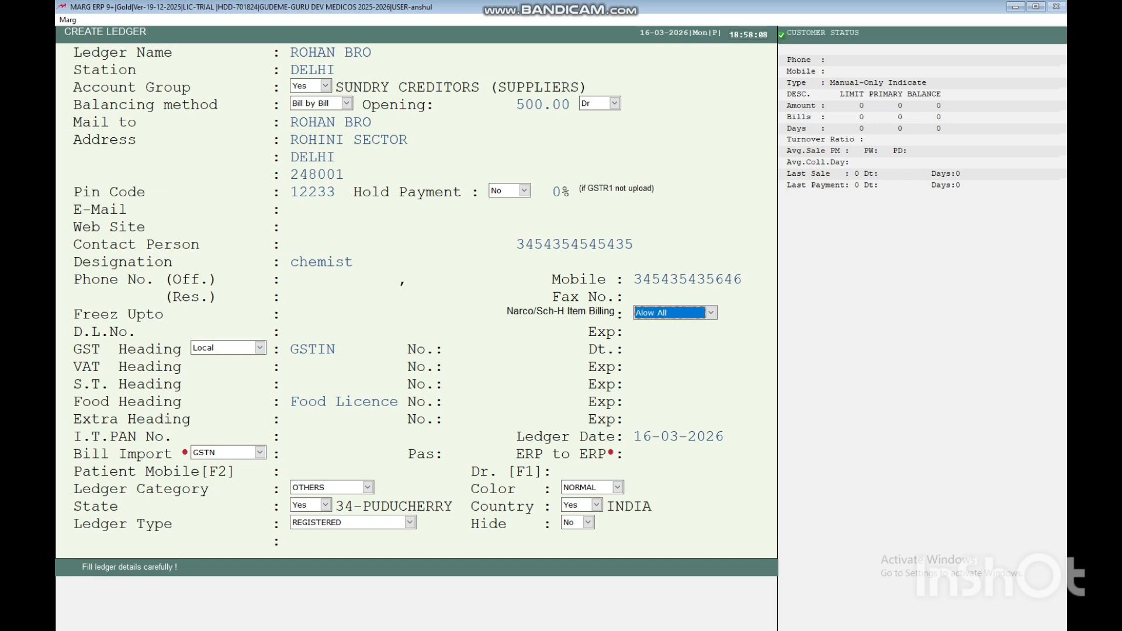
pyautogui.press('Return')
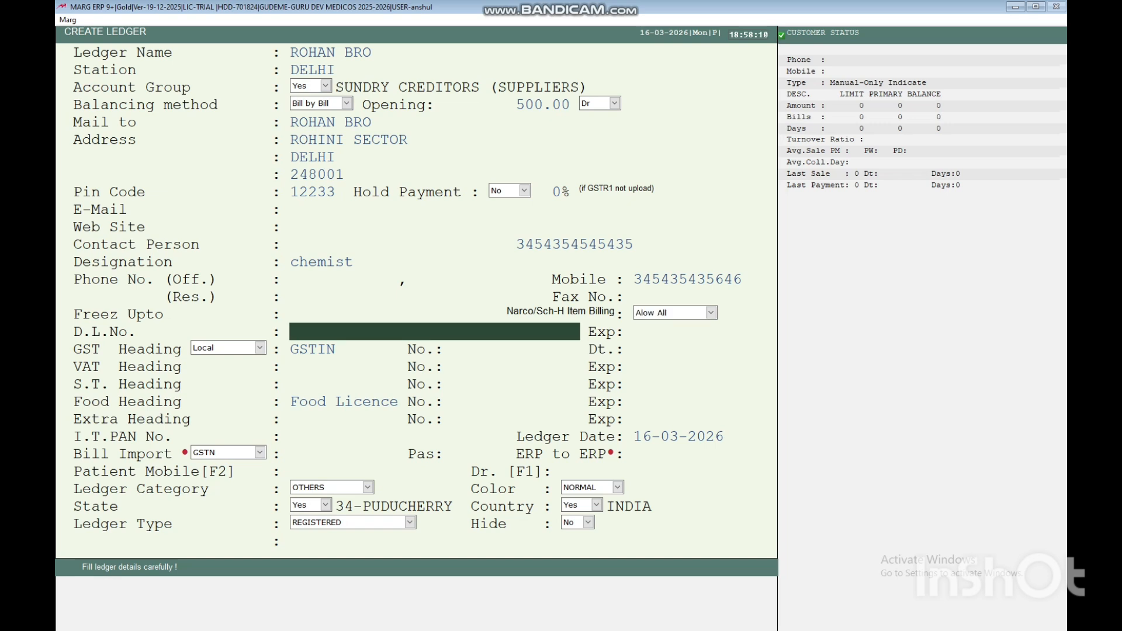
# Enter the drug licence number and keep the GST heading as Local.
pyautogui.write('45654654654654')
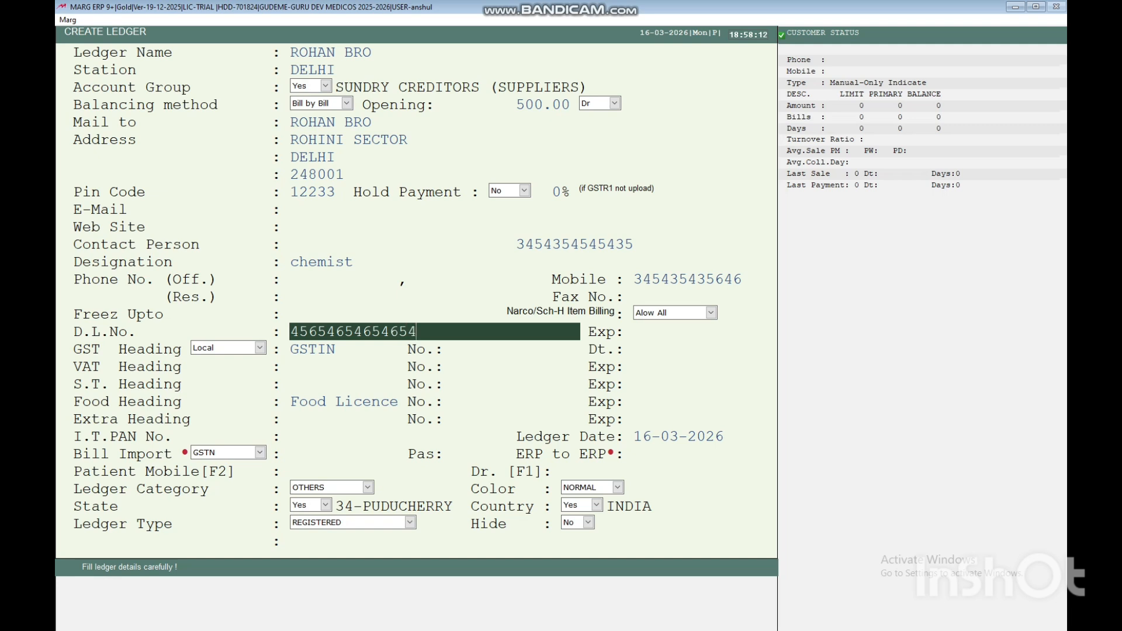
pyautogui.press('Return')
pyautogui.press('Return')
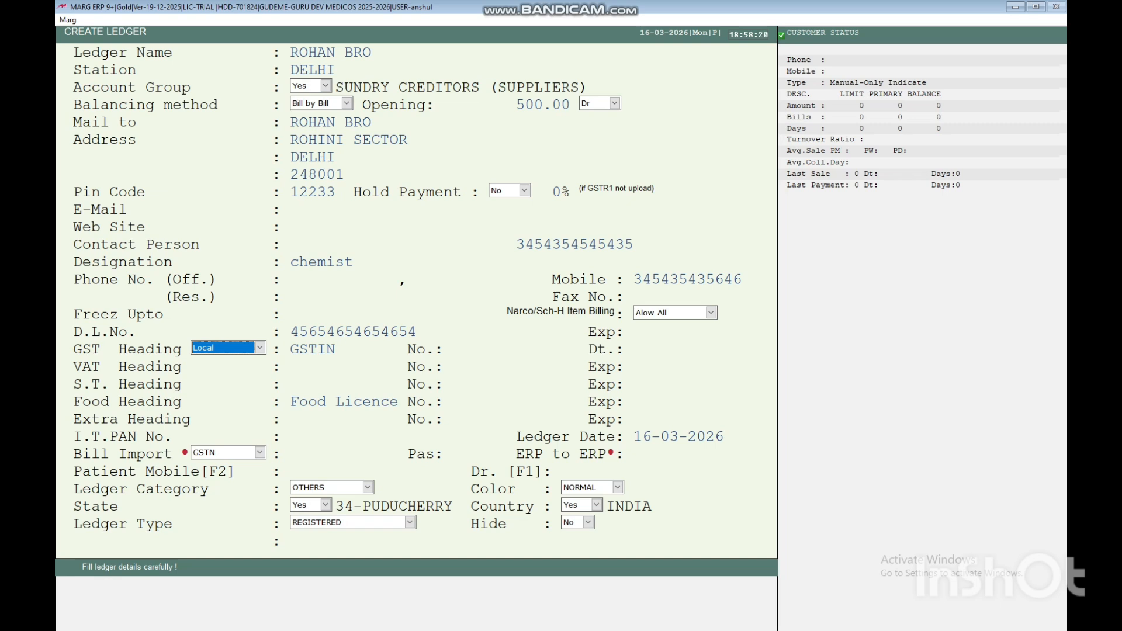
pyautogui.press('Return')
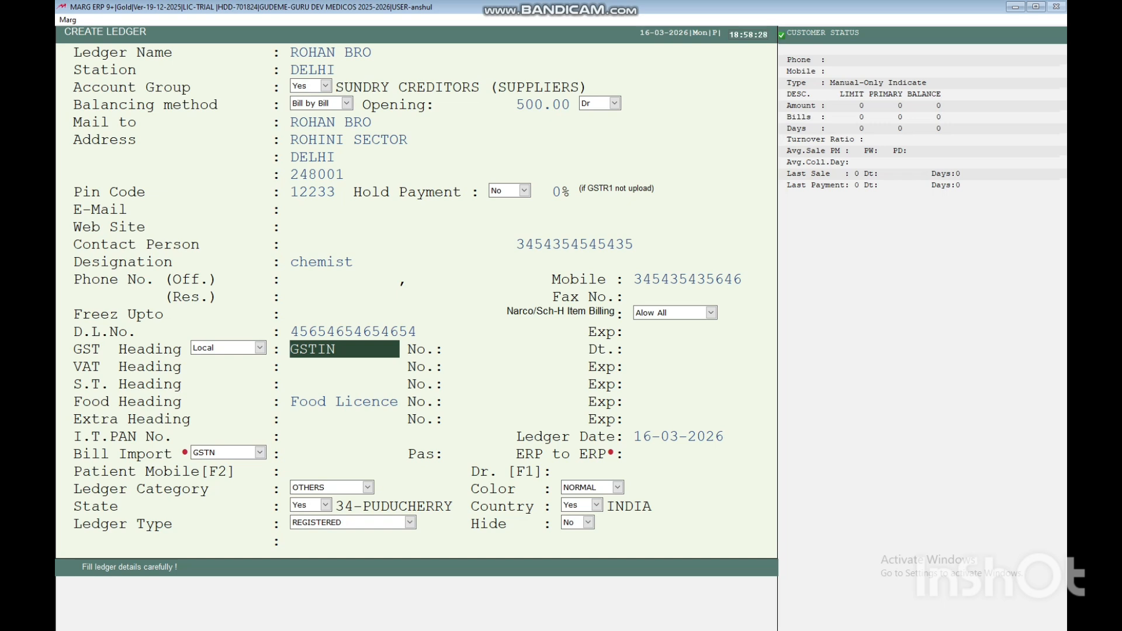
# Enter the GSTIN number, allowing it despite the invalid-GSTIN warning, and leave its date blank.
pyautogui.press('Return')
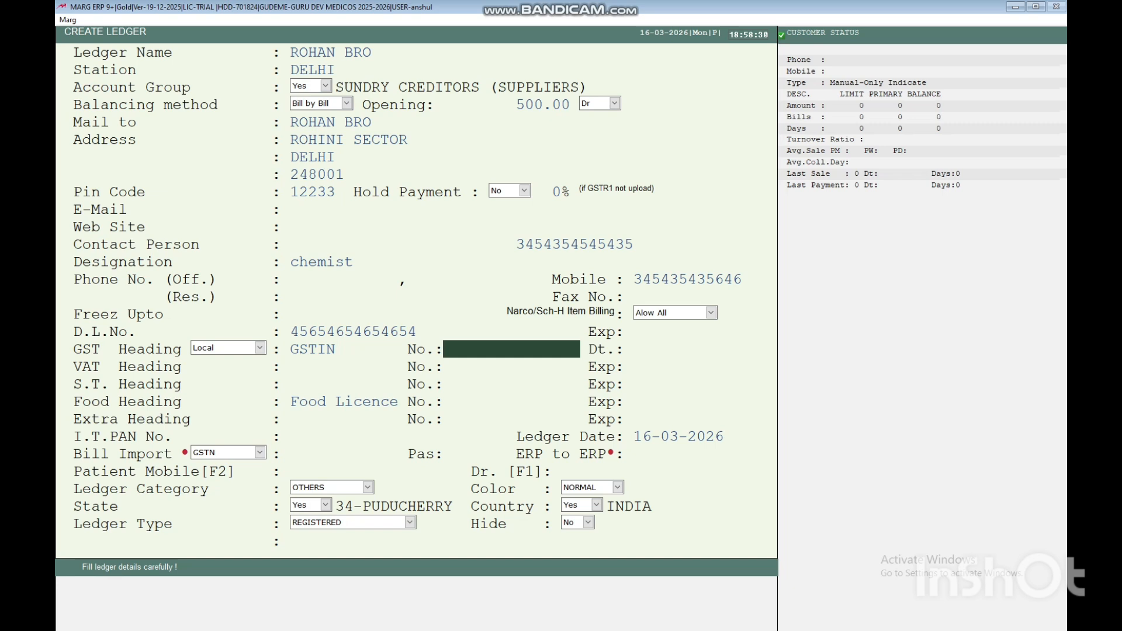
pyautogui.write('3454546546546')
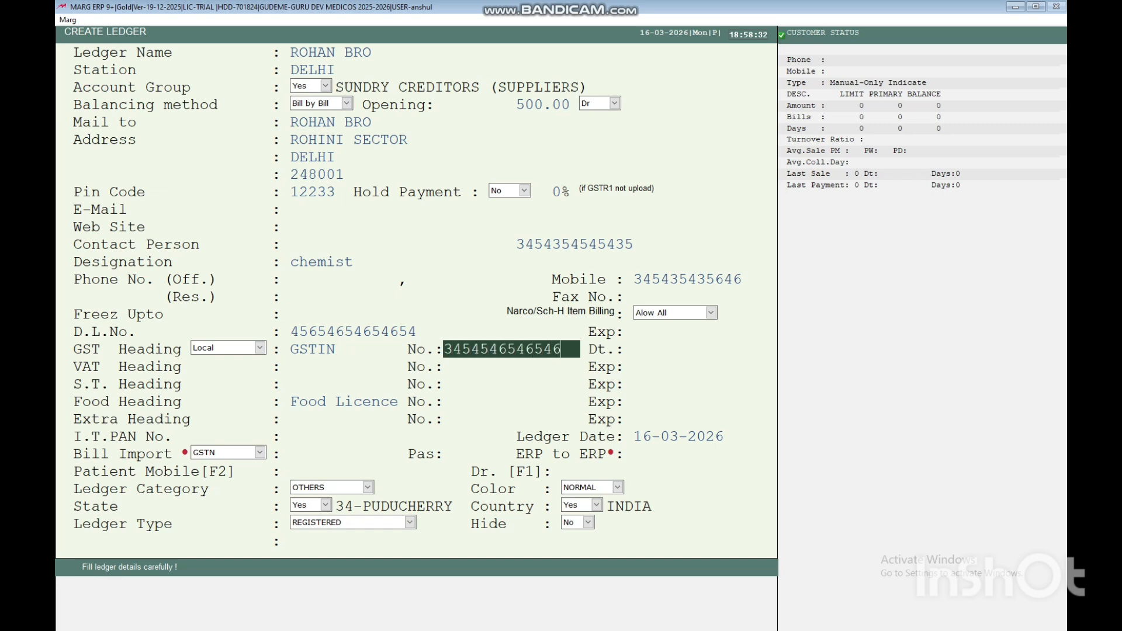
pyautogui.press('Return')
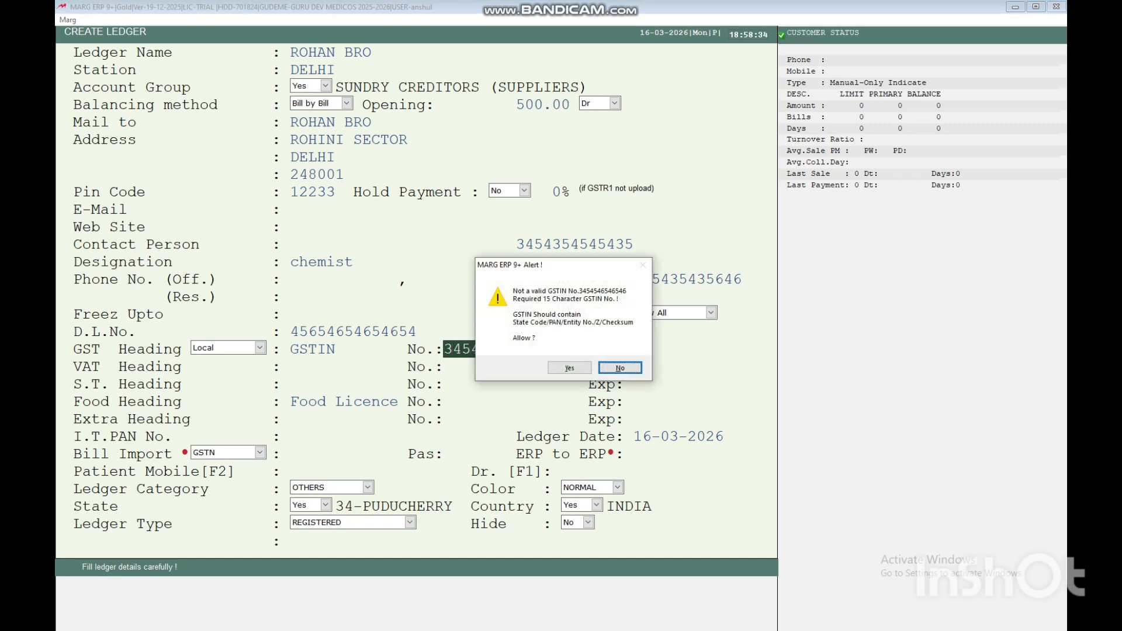
pyautogui.press('Left')
pyautogui.press('Return')
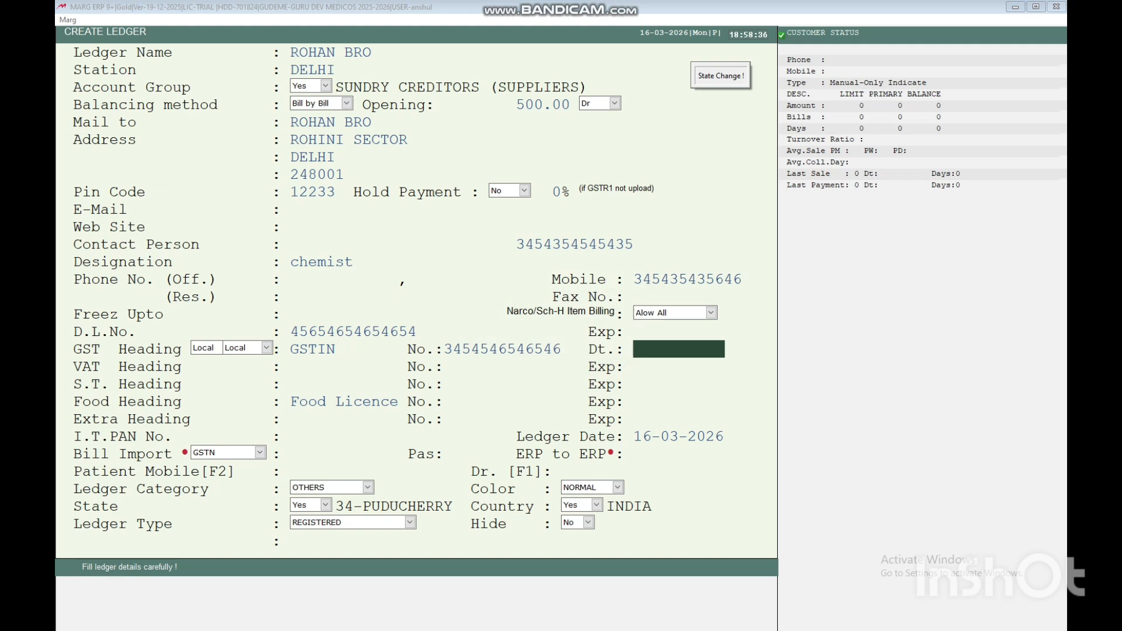
pyautogui.press('Return')
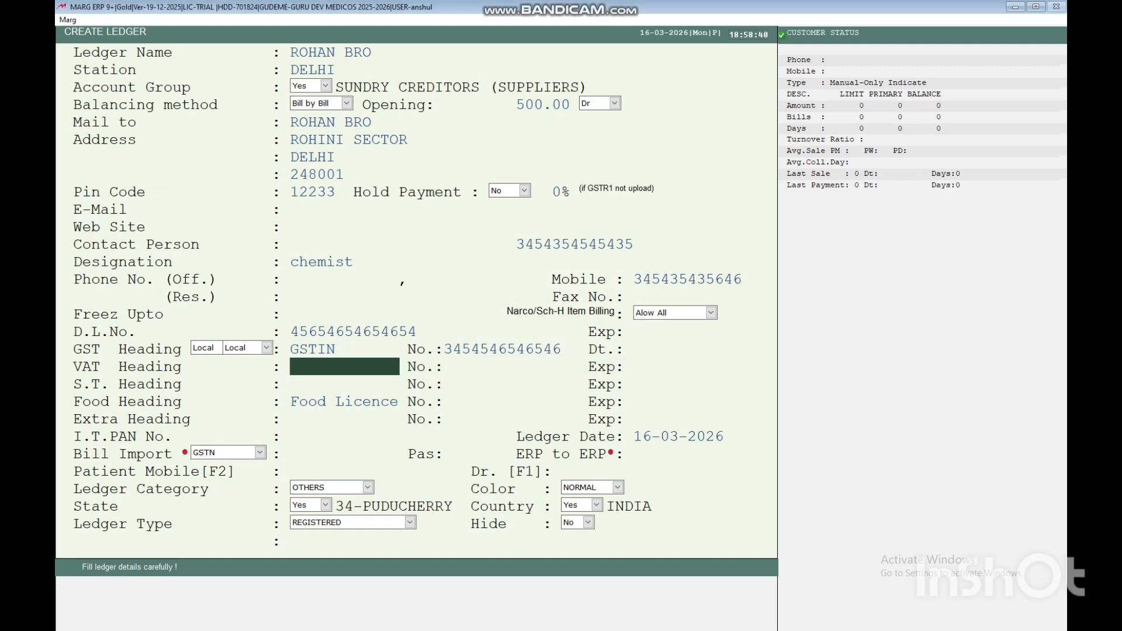
# Skip the VAT details and enter the food licence number, leaving its expiry blank.
pyautogui.press('Return')
pyautogui.press('Return')
pyautogui.press('Return')
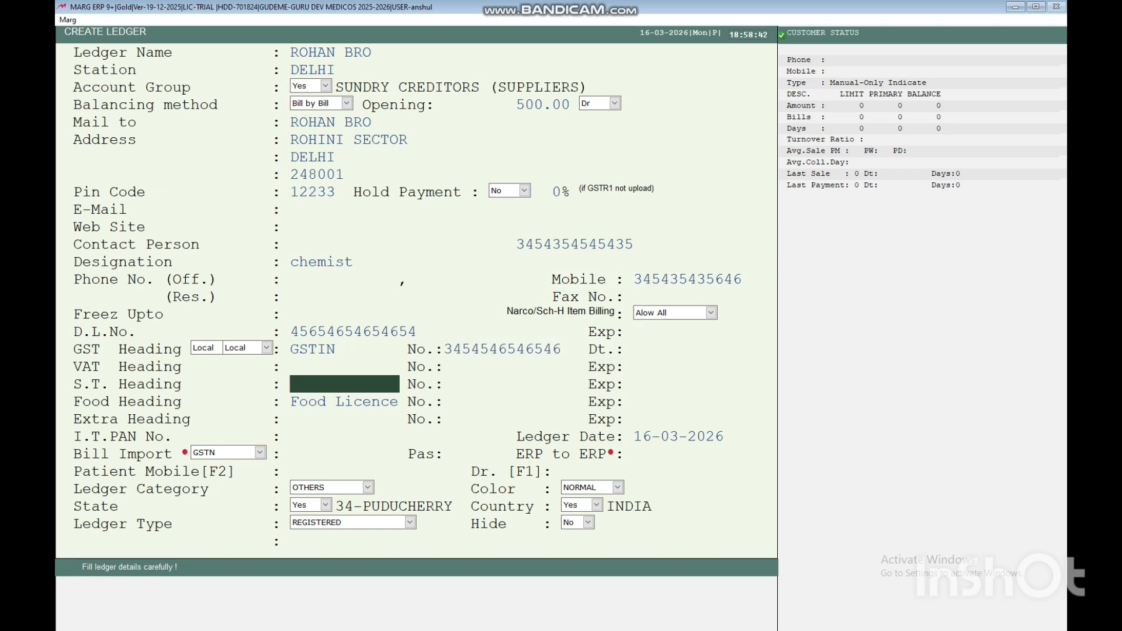
pyautogui.press('Return')
pyautogui.press('Return')
pyautogui.press('Return')
pyautogui.press('Return')
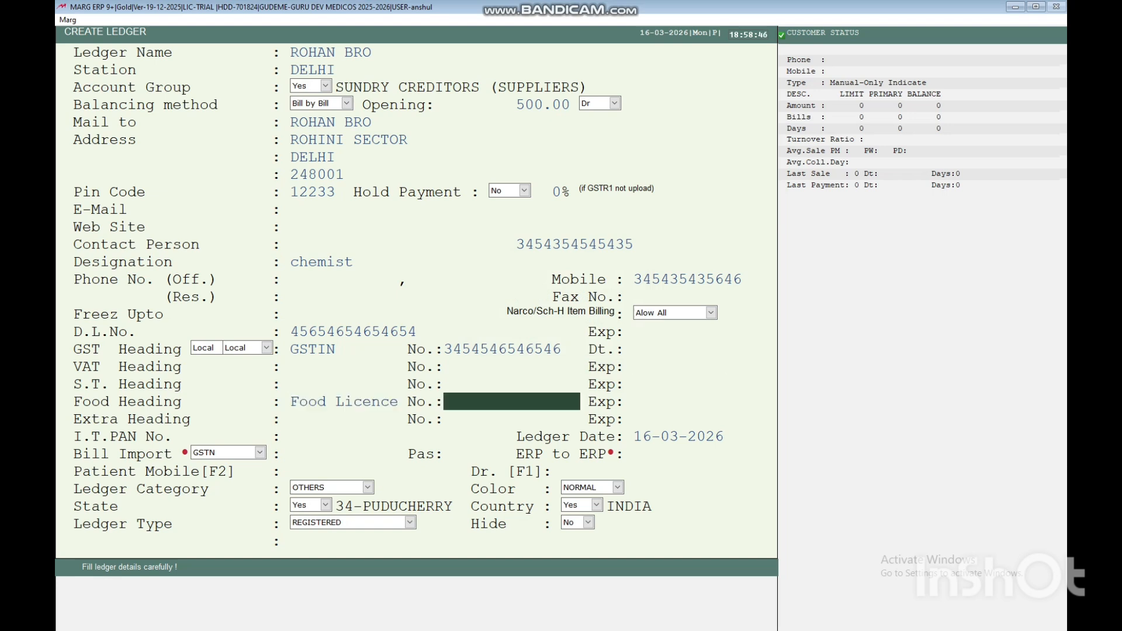
pyautogui.write('56546546546546')
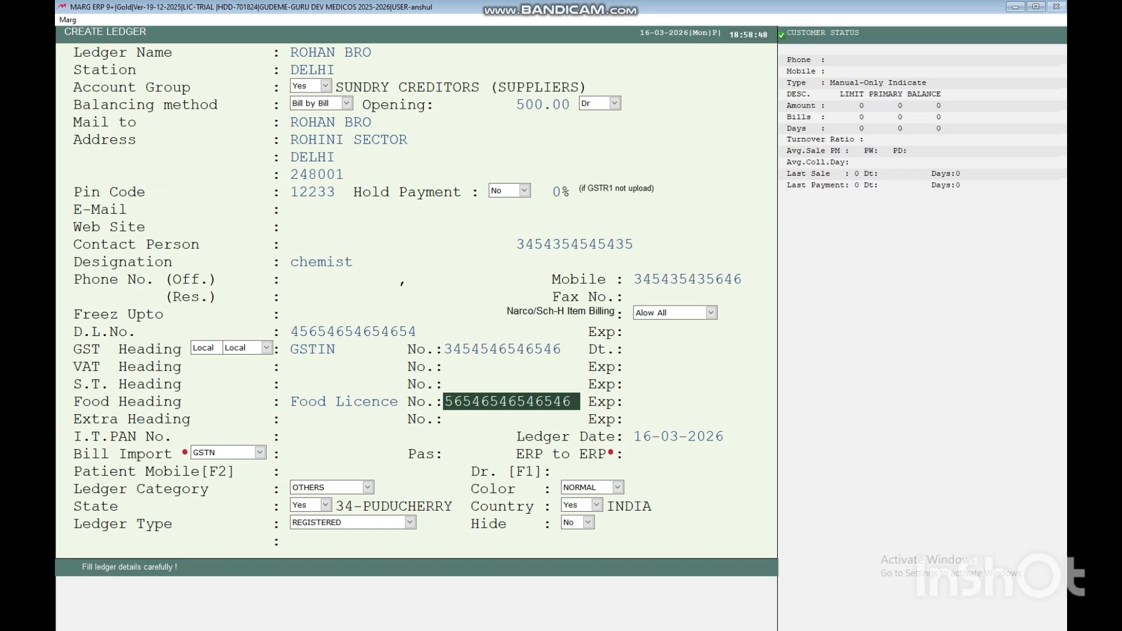
pyautogui.press('Return')
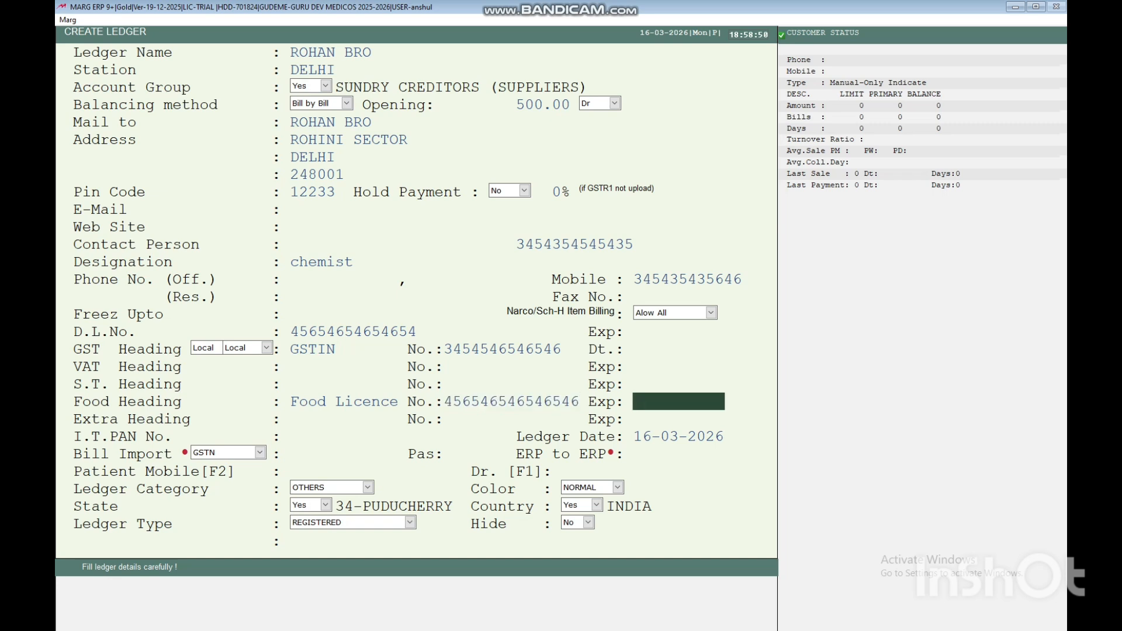
pyautogui.press('Return')
pyautogui.press('Return')
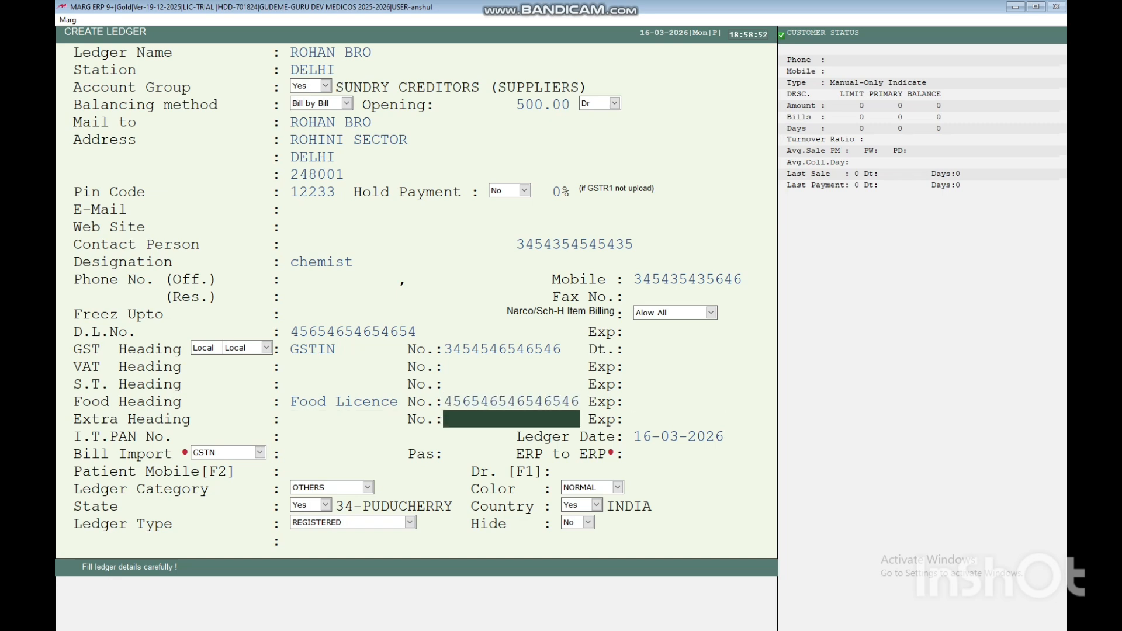
pyautogui.press('Return')
pyautogui.press('Return')
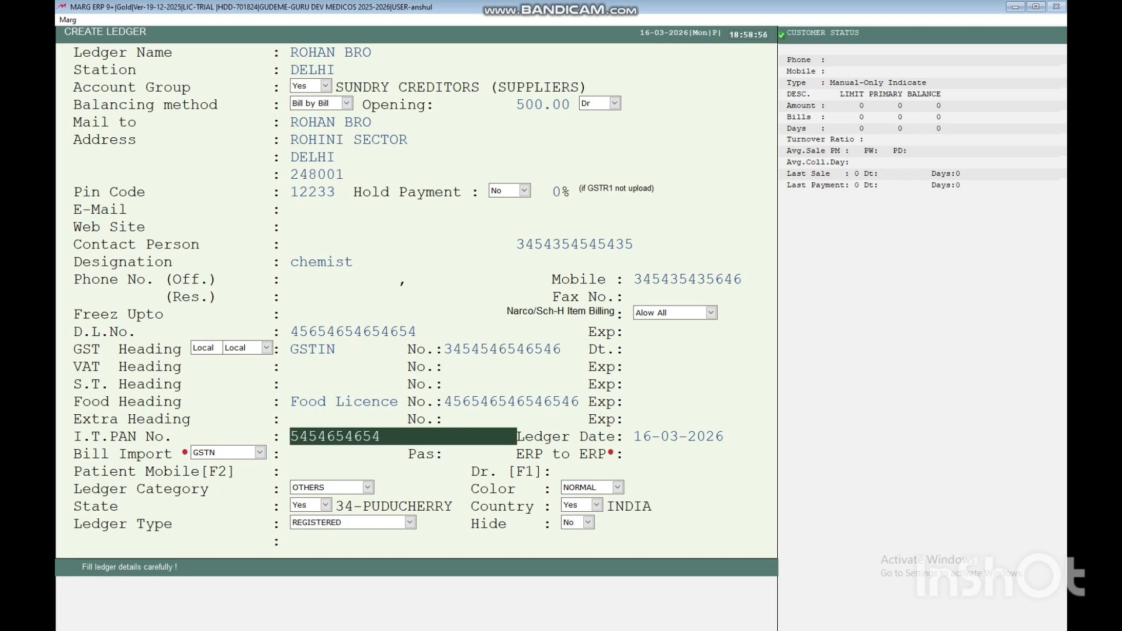
# Allow the PAN despite the invalid-PAN warning and pass Ledger Date, Bill Import and Pas.
pyautogui.press('Return')
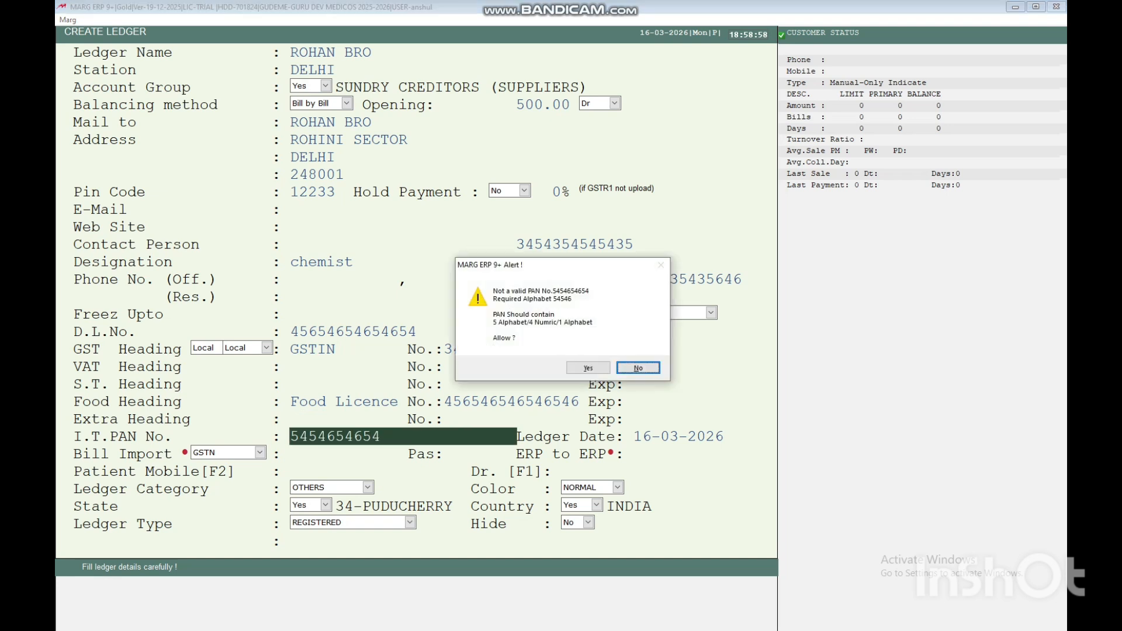
pyautogui.press('Left')
pyautogui.press('Return')
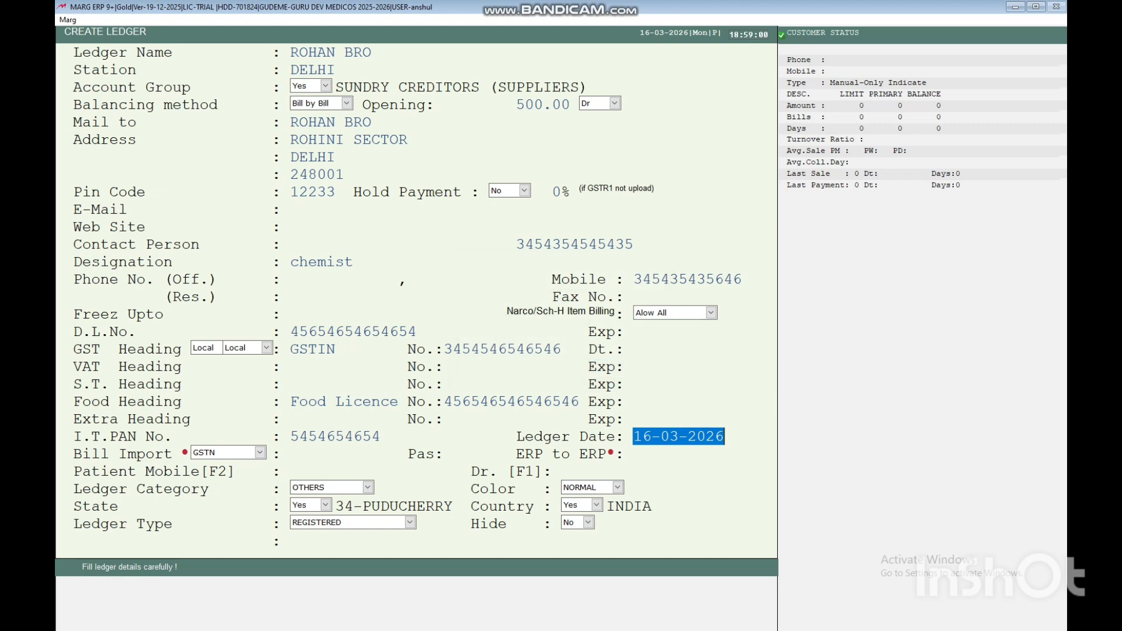
pyautogui.press('Return')
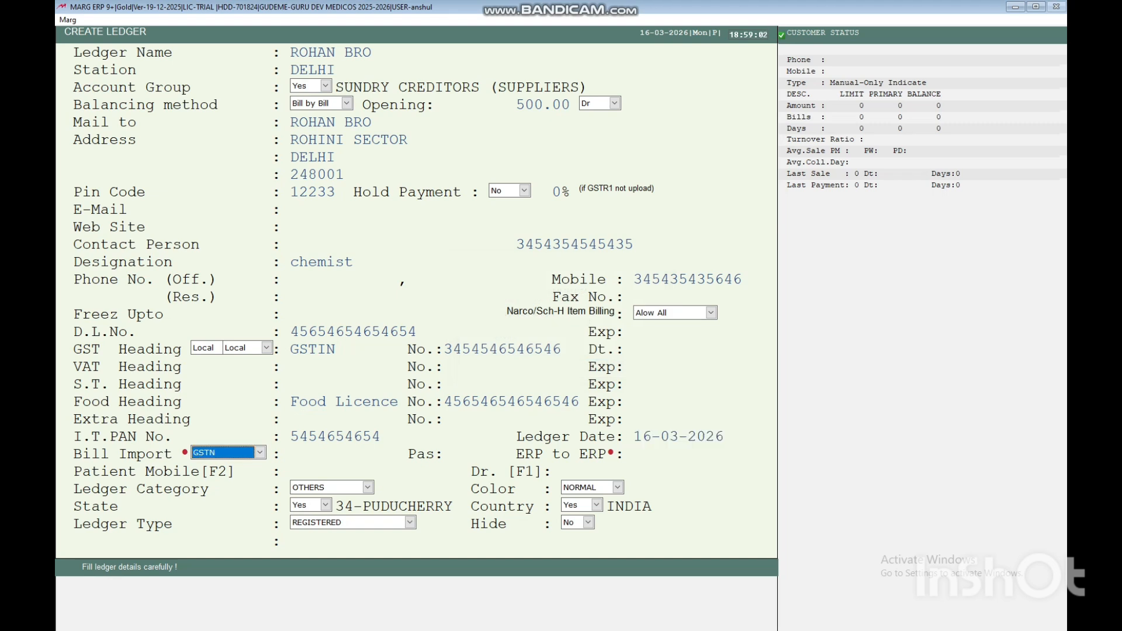
pyautogui.press('Return')
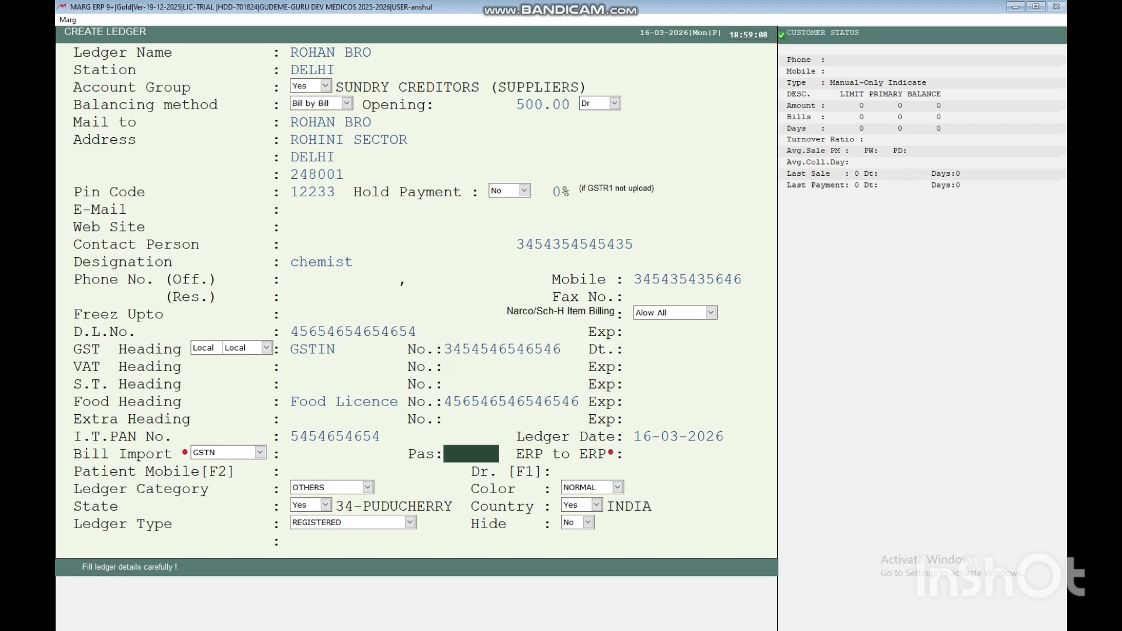
pyautogui.press('Return')
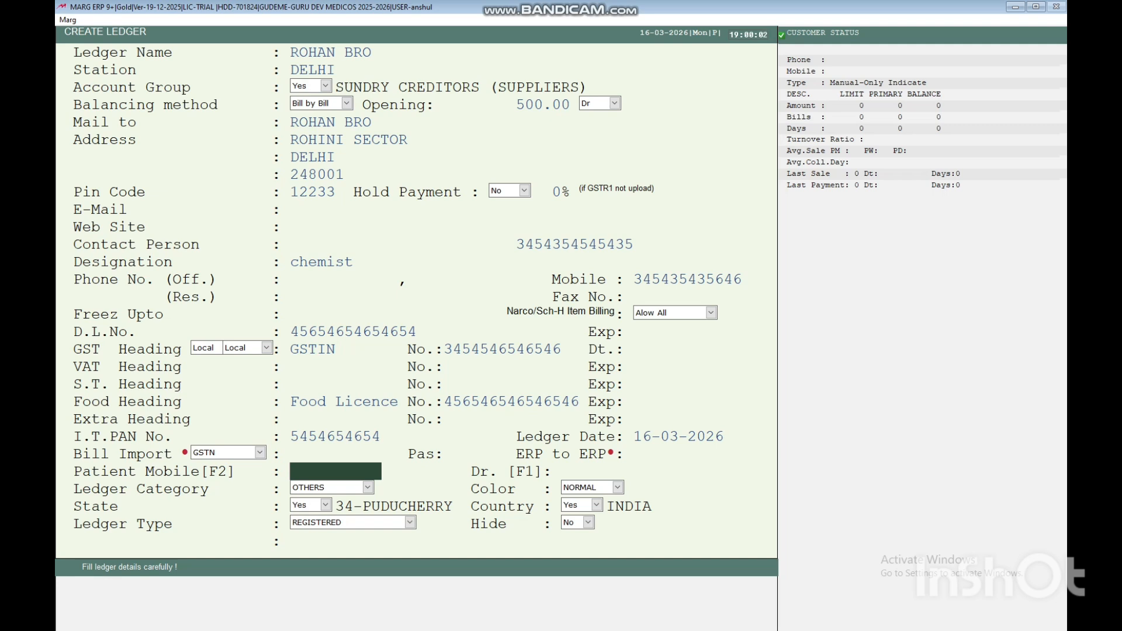
pyautogui.press('Up')
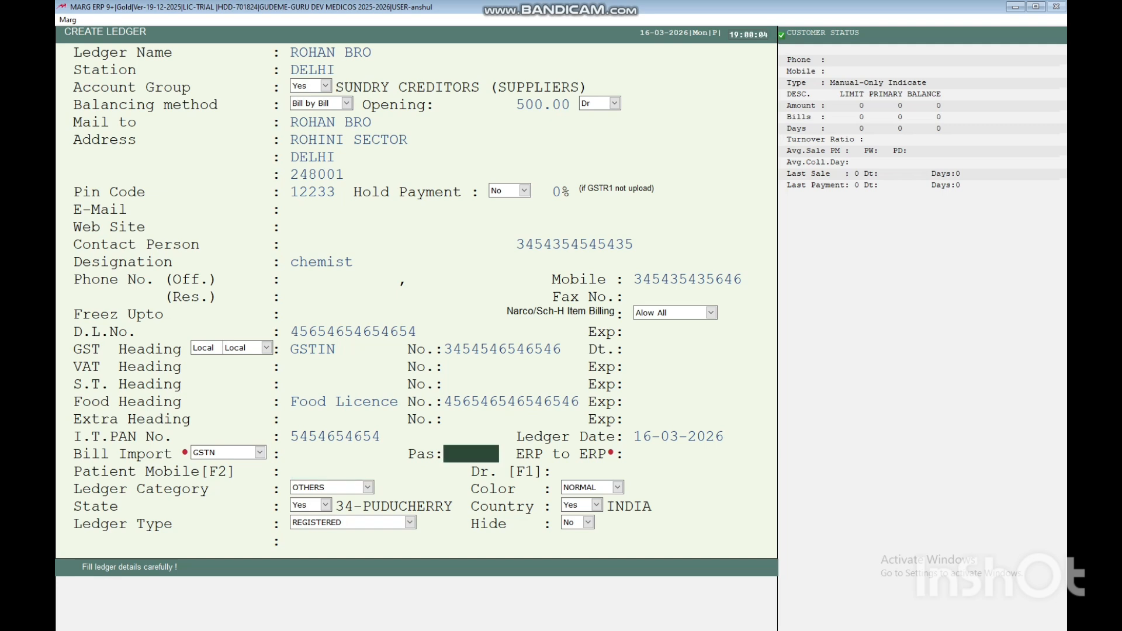
pyautogui.press('Up')
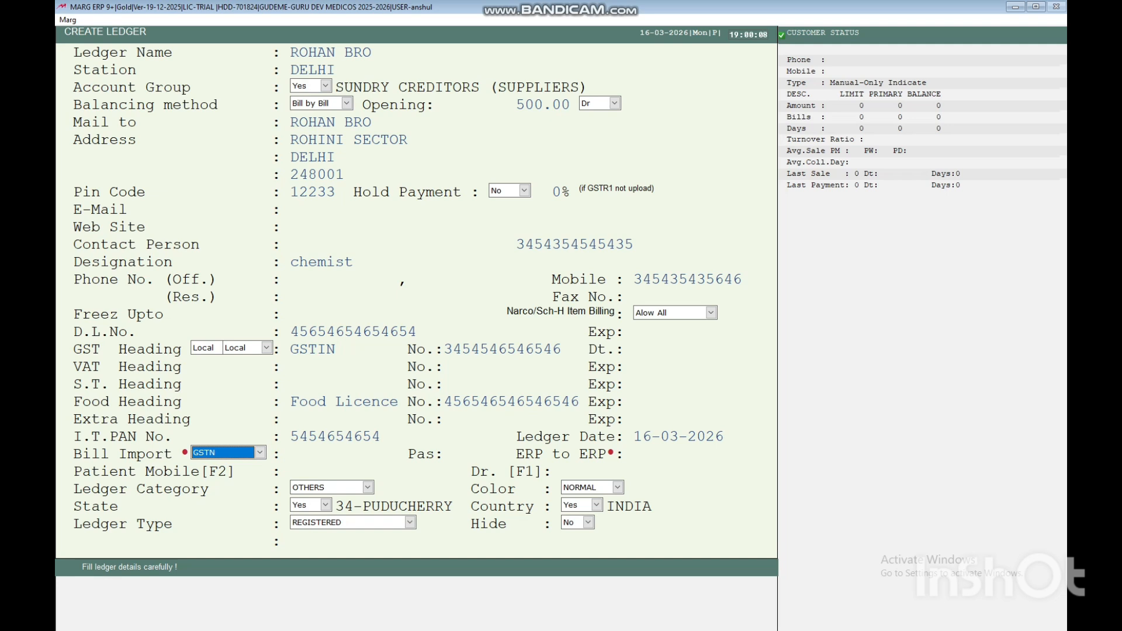
pyautogui.hotkey('alt', 'Down')
pyautogui.press('Down')
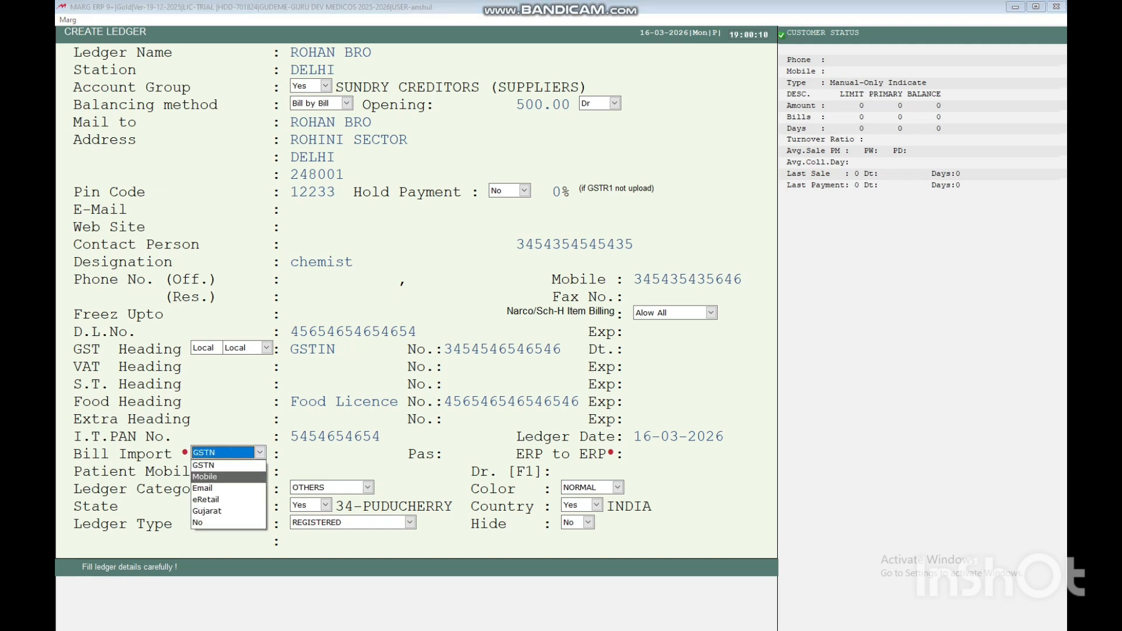
pyautogui.press('Return')
pyautogui.hotkey('alt', 'Down')
pyautogui.press('Up')
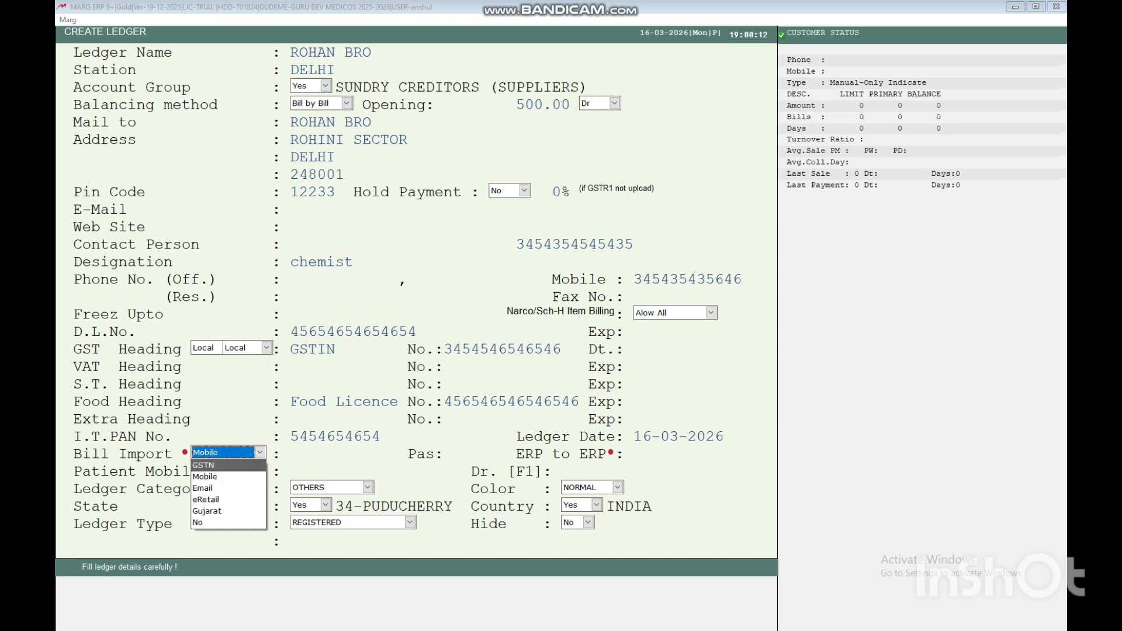
pyautogui.press('Return')
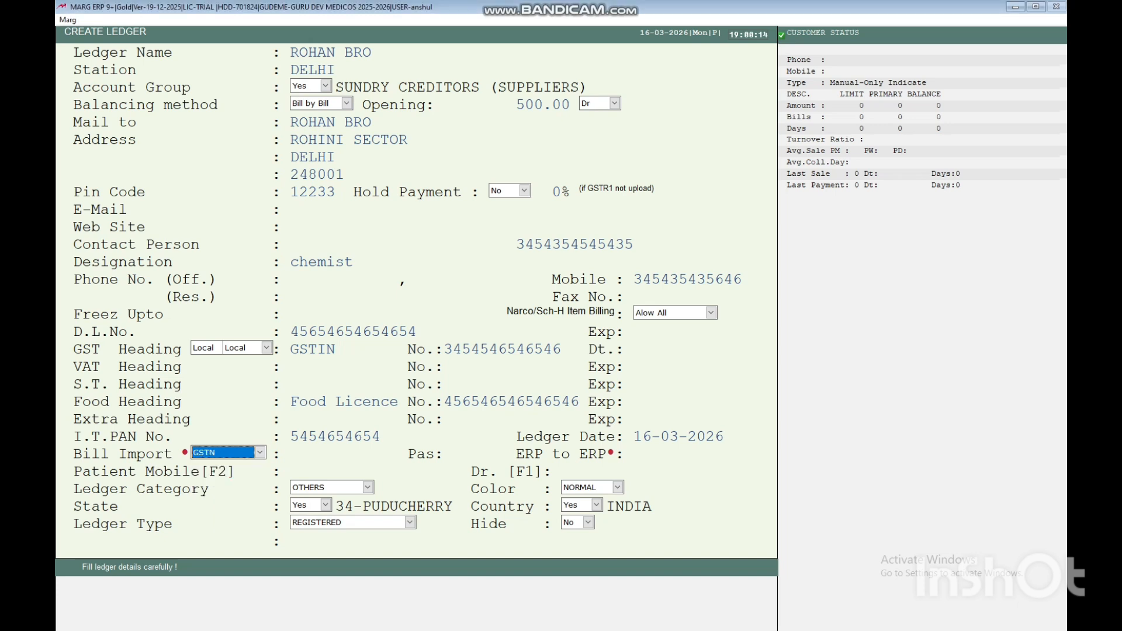
pyautogui.press('Return')
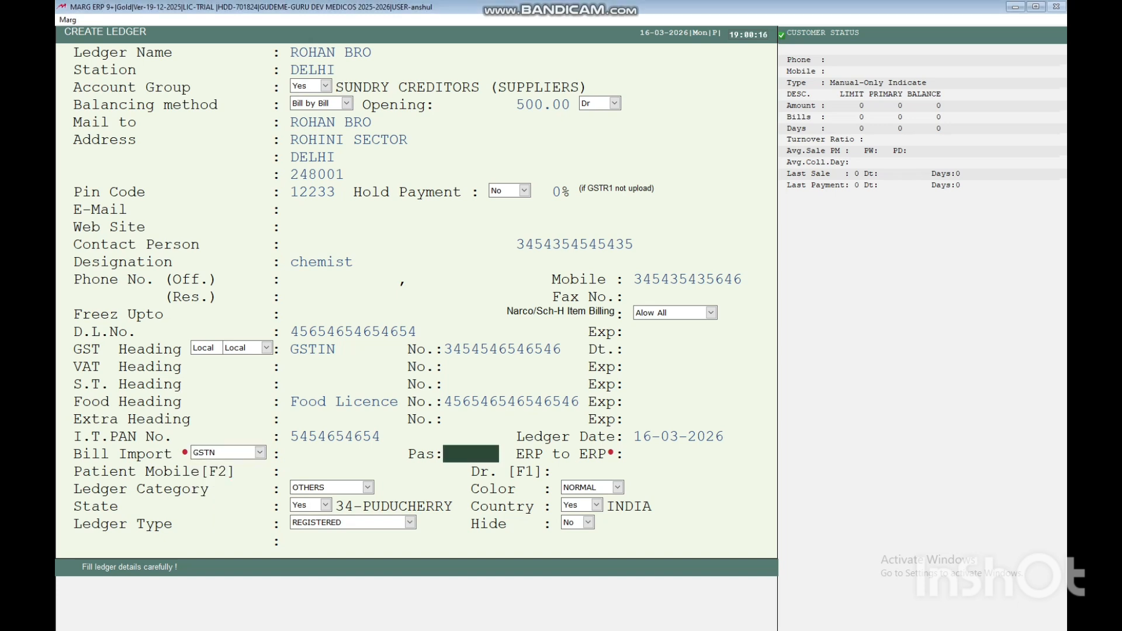
pyautogui.press('Return')
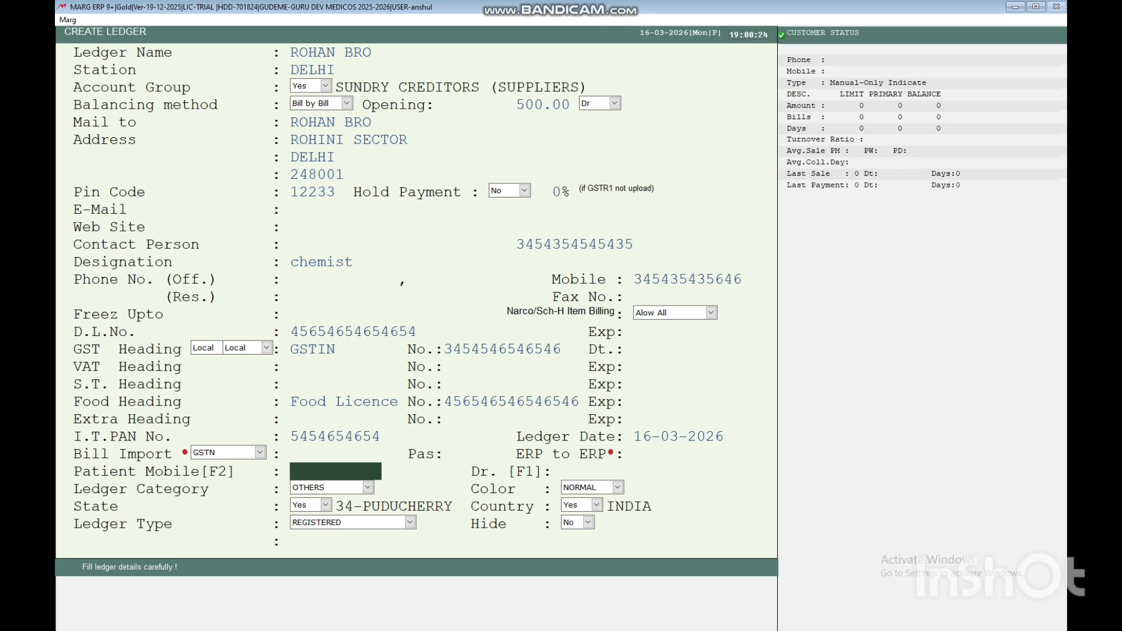
pyautogui.press('Return')
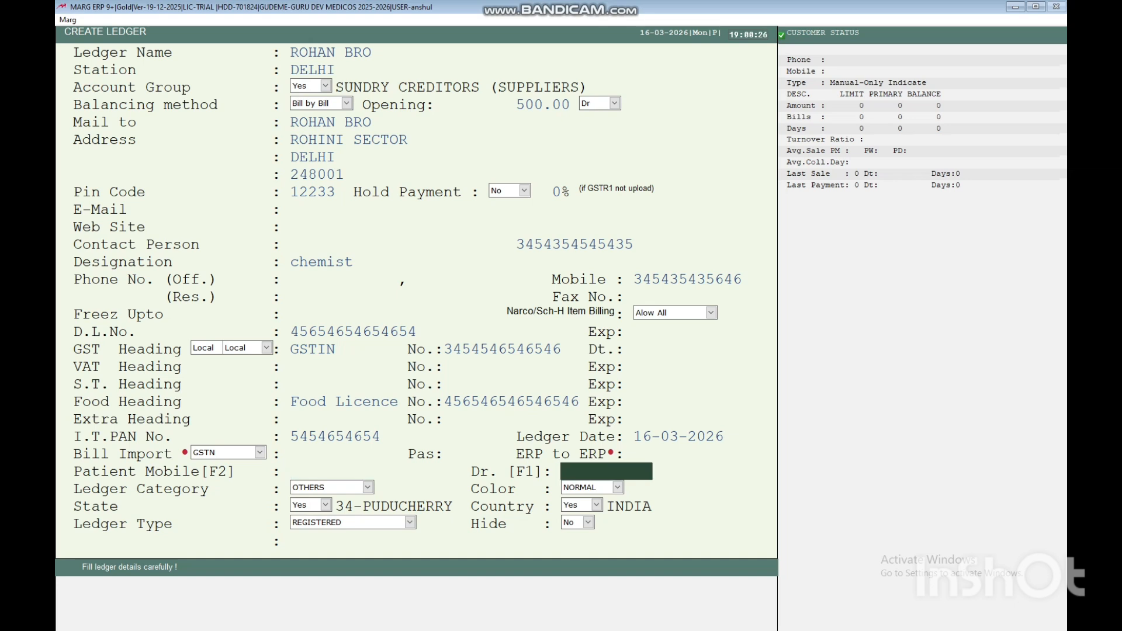
pyautogui.press('Return')
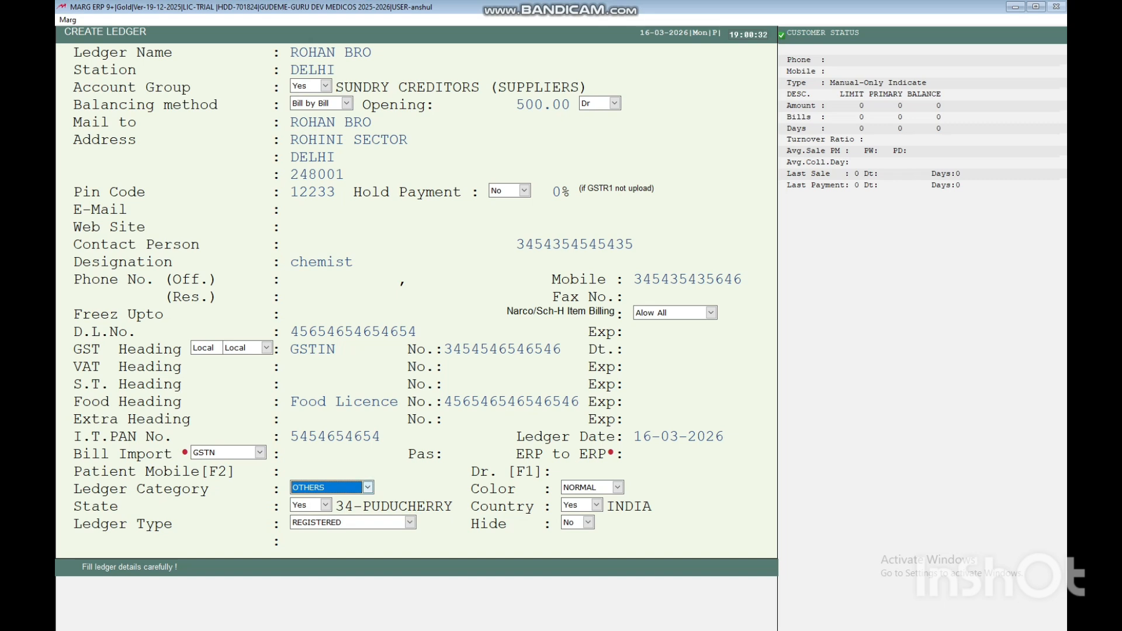
# Choose RETAILERS from the Ledger Category list.
pyautogui.click(368, 488)
pyautogui.press('Up')
pyautogui.press('Up')
pyautogui.press('Up')
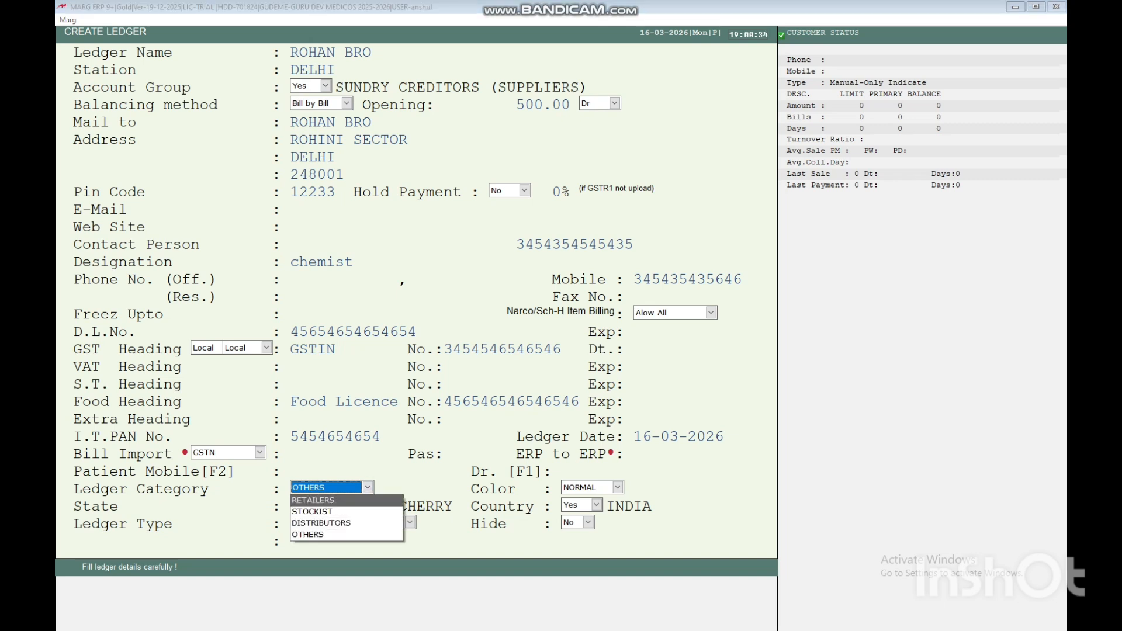
pyautogui.press('Down')
pyautogui.press('Down')
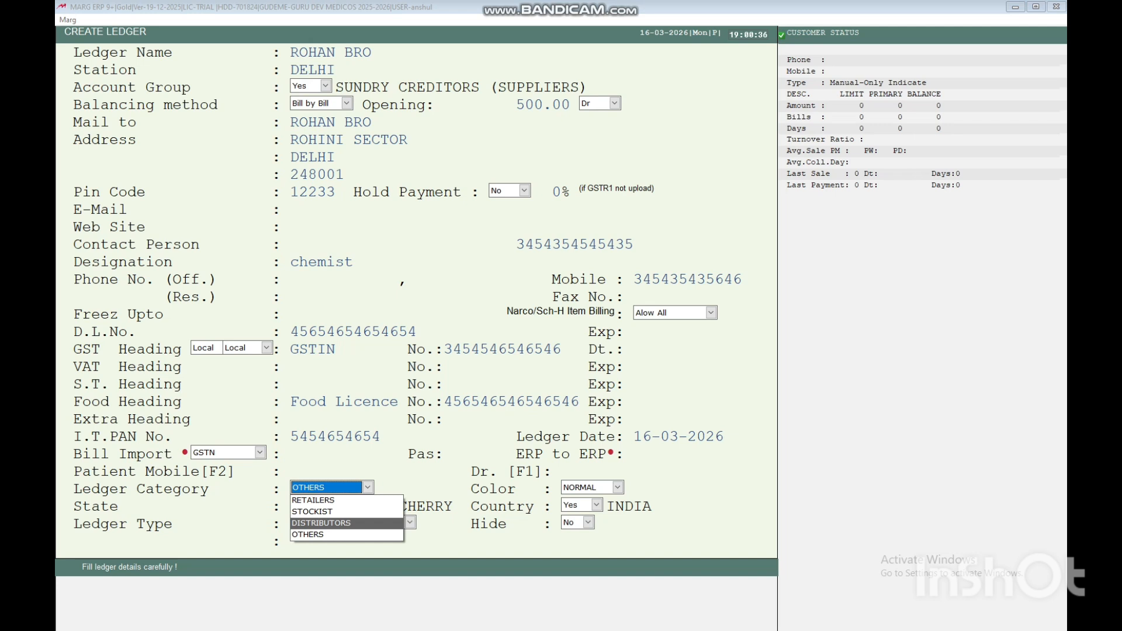
pyautogui.press('Down')
pyautogui.press('Up')
pyautogui.press('Up')
pyautogui.press('Up')
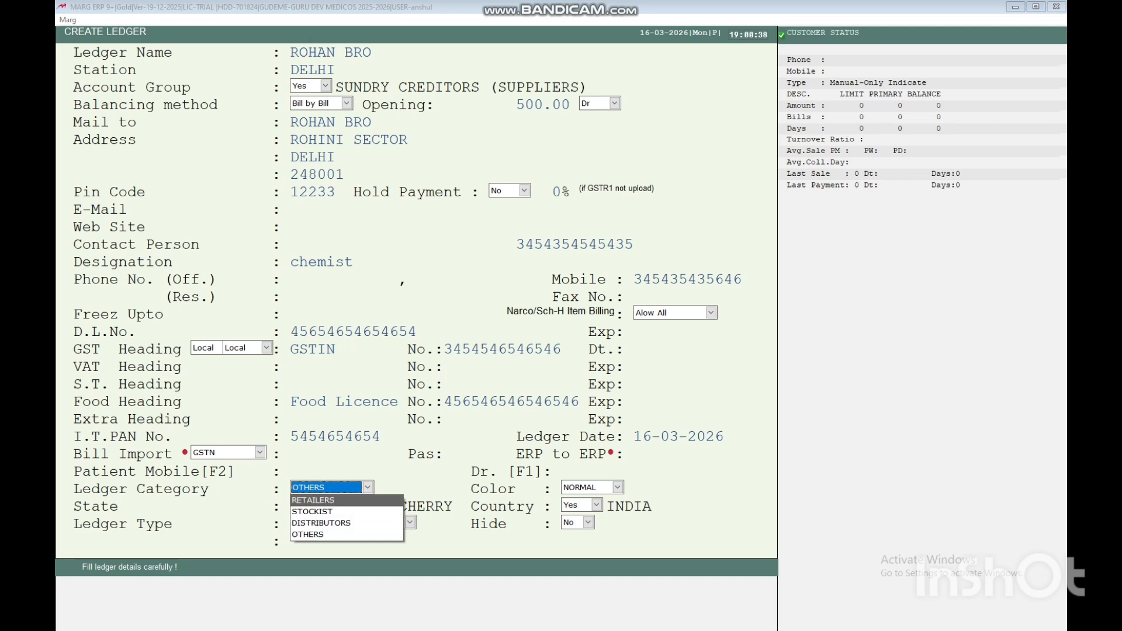
pyautogui.press('Return')
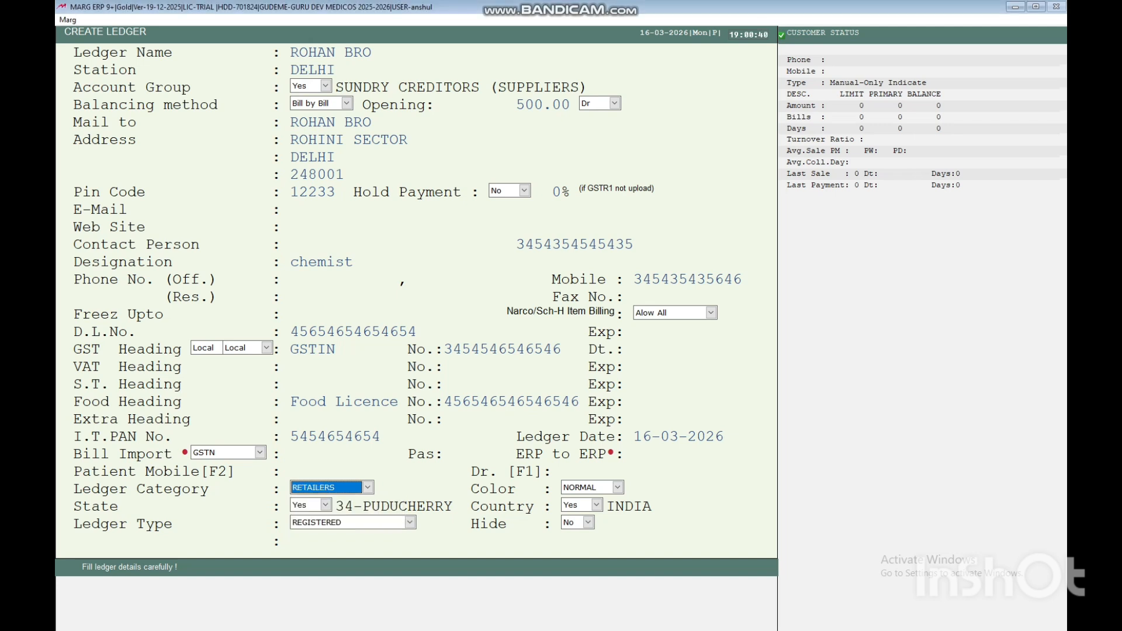
# Keep NORMAL colour and the default State, Ledger Type and Hide to reach Opening Outstanding.
pyautogui.press('Return')
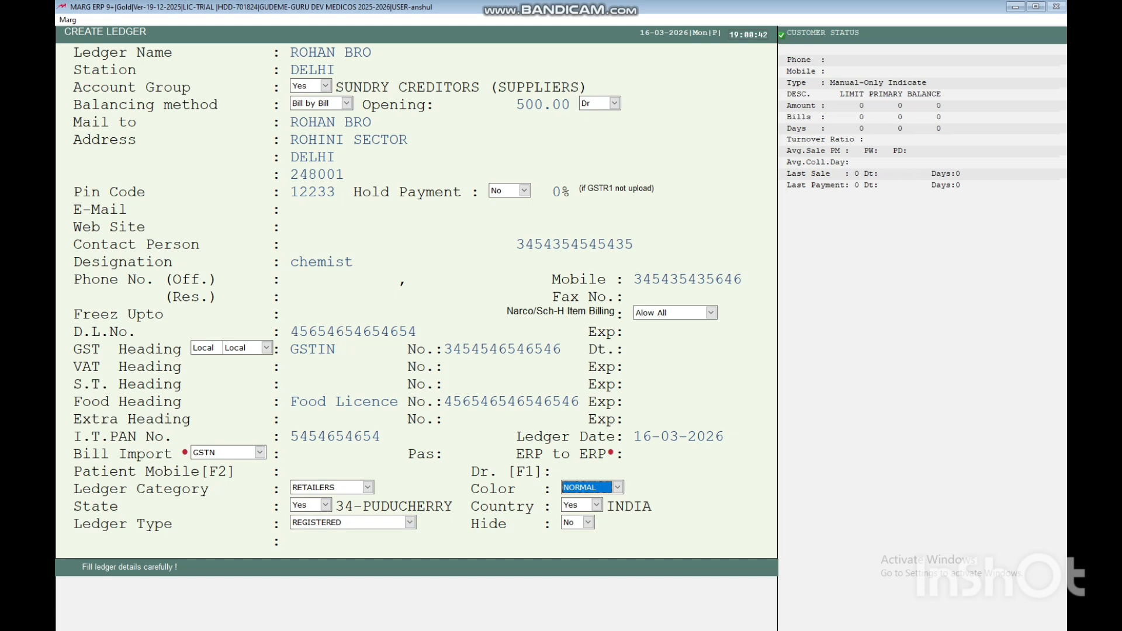
pyautogui.press('Return')
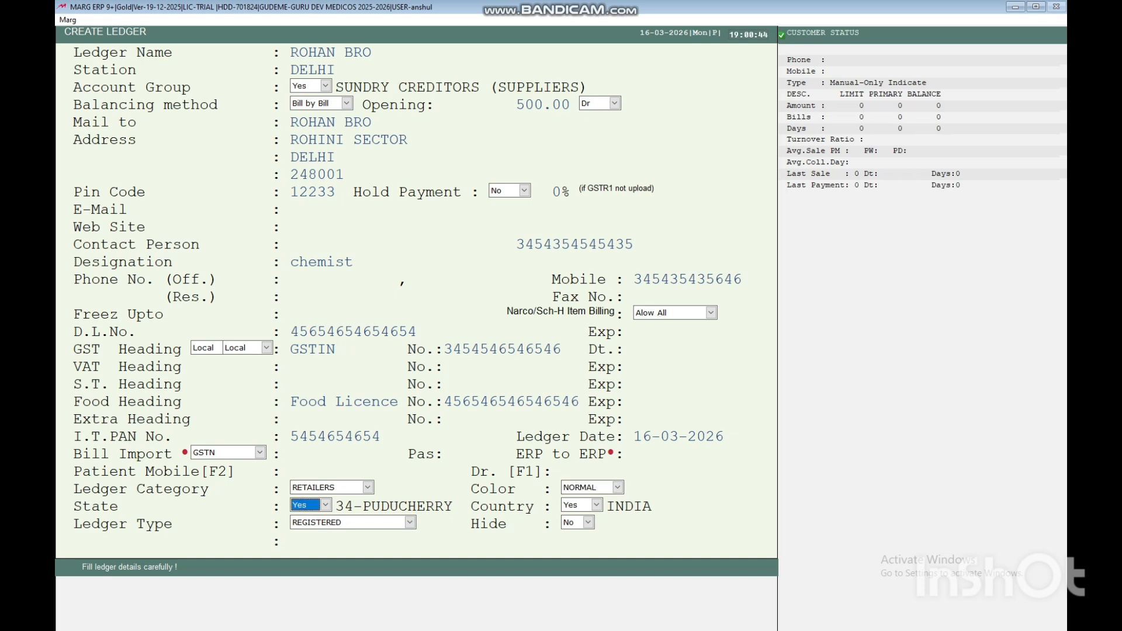
pyautogui.press('Return')
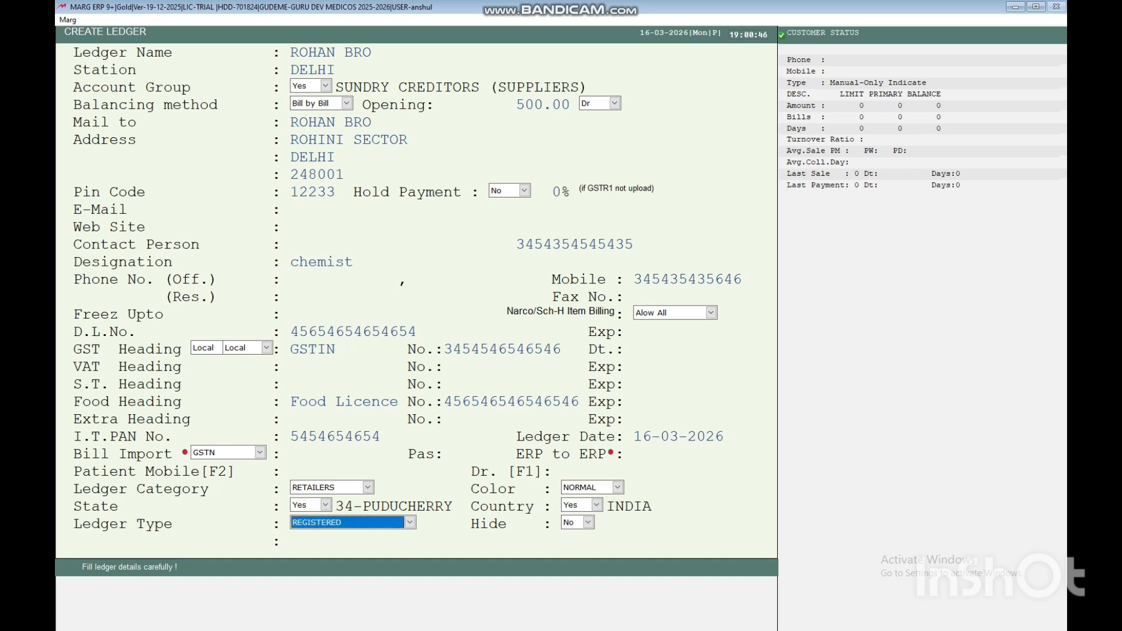
pyautogui.press('Return')
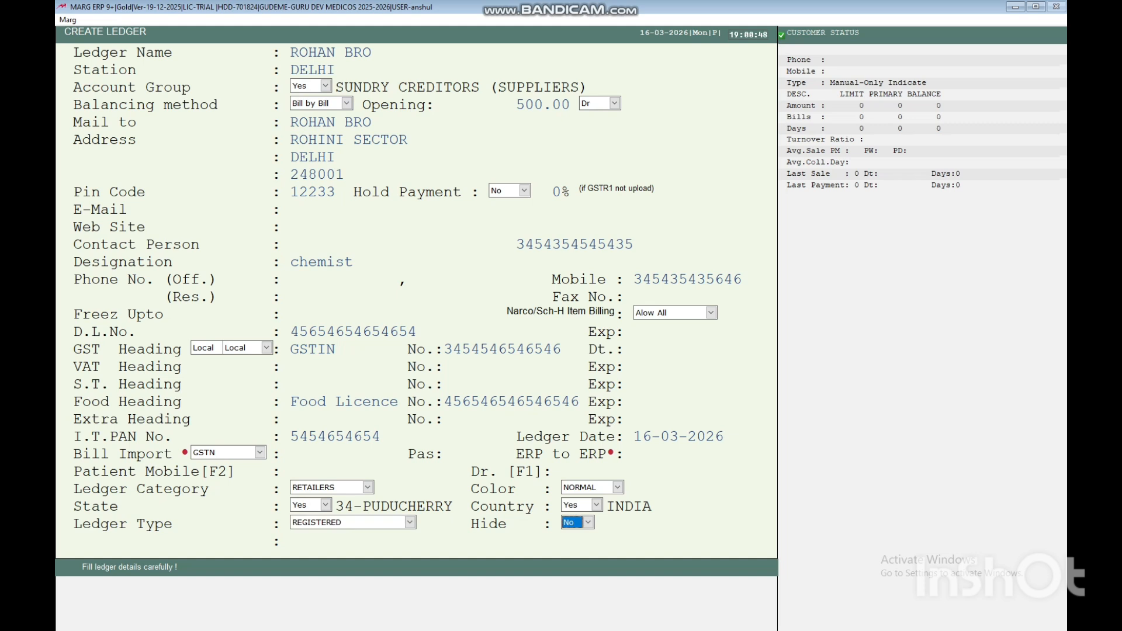
pyautogui.press('Return')
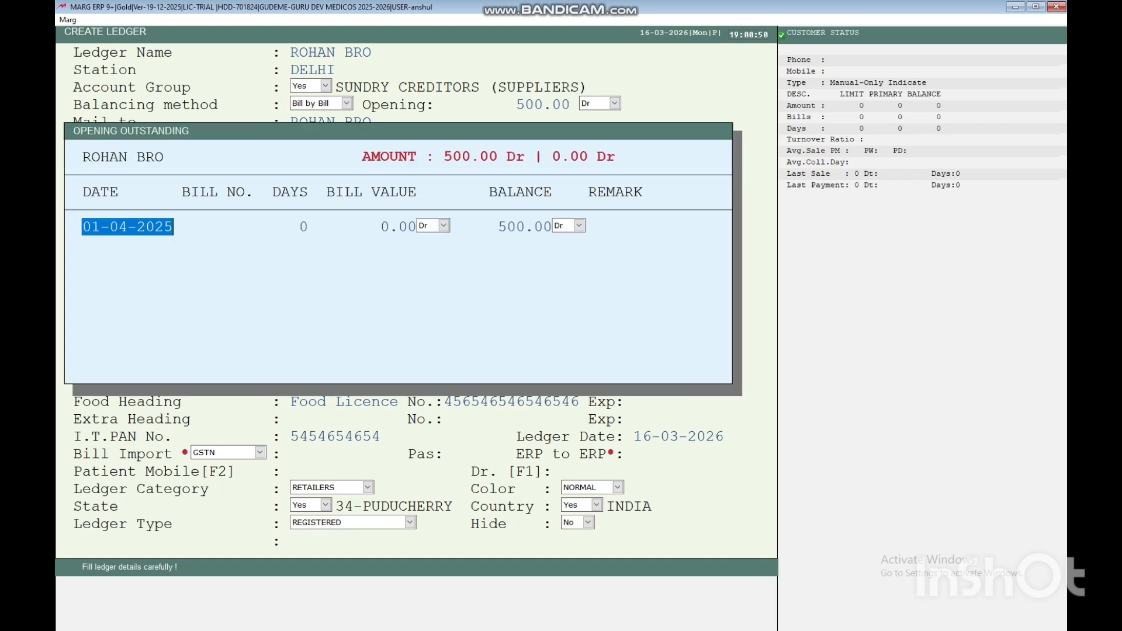
# Keep the 01-04-2025 bill date, enter the bill number and a 30-day period.
pyautogui.press('Return')
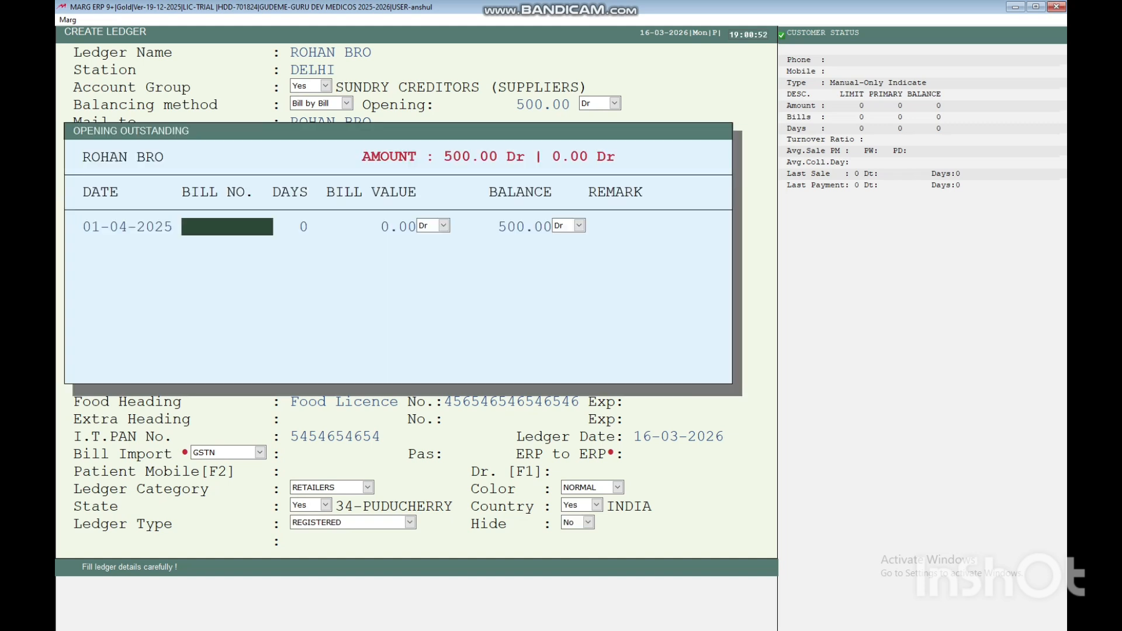
pyautogui.write('3543543')
pyautogui.press('Return')
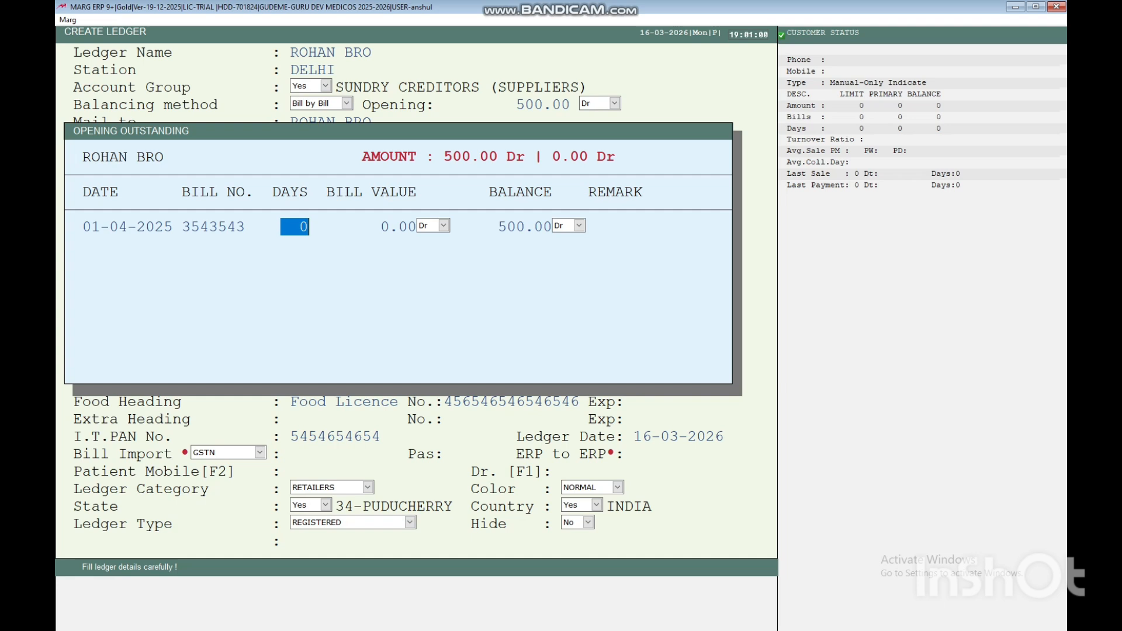
pyautogui.write('30')
pyautogui.press('Return')
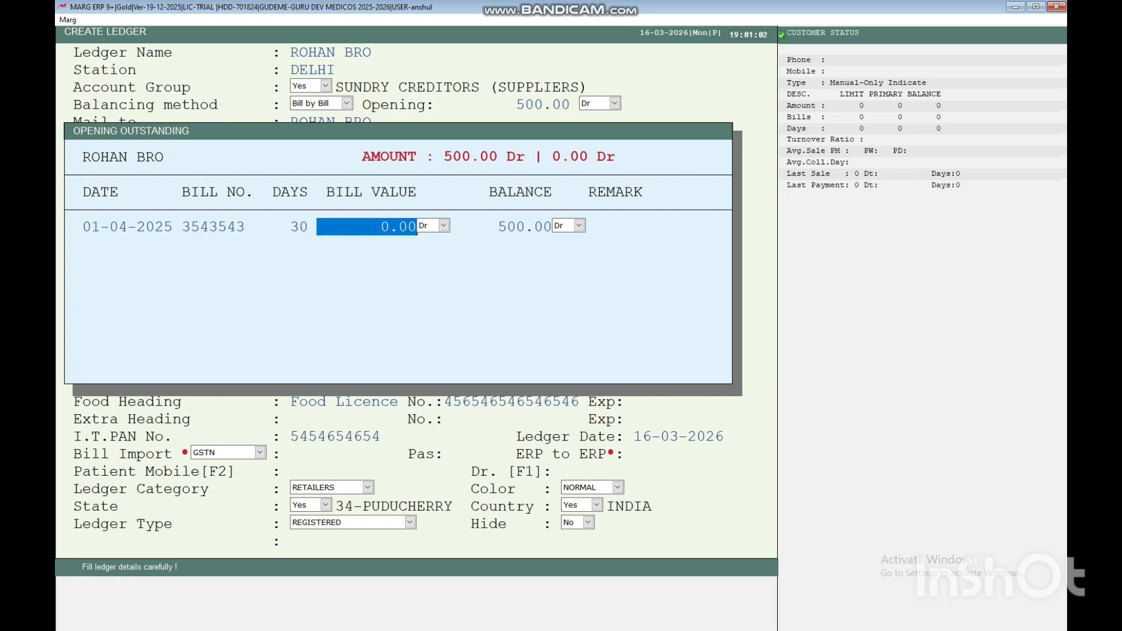